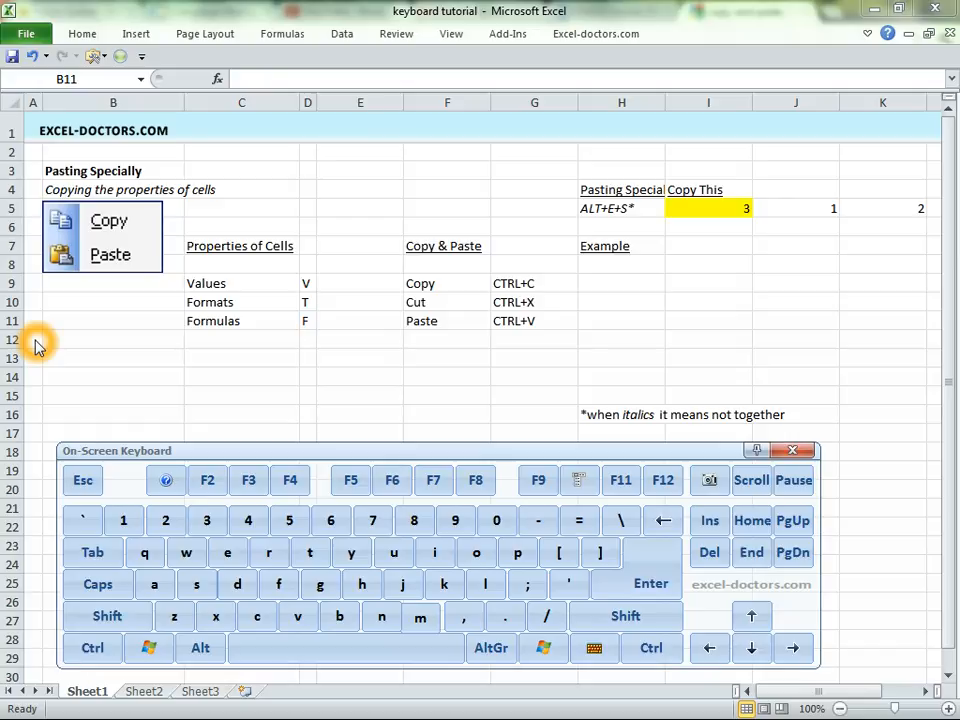
- Copy the CTRL+C entry in G9 and paste it into cells H9, I9 and J9
click(709, 281)
click(600, 287)
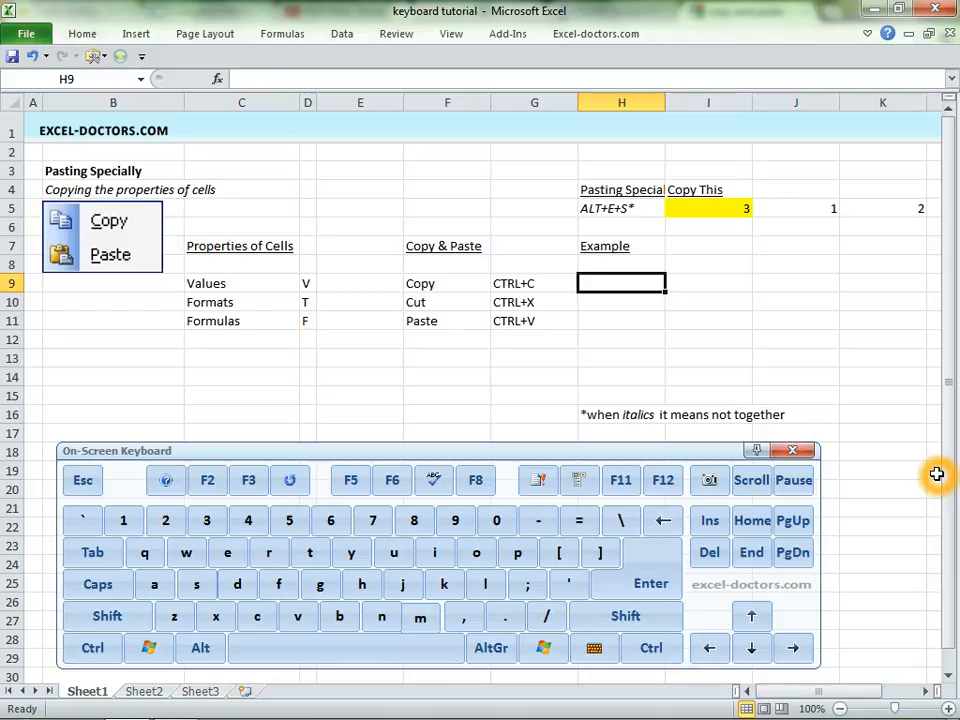
key(Left)
key(ctrl+c)
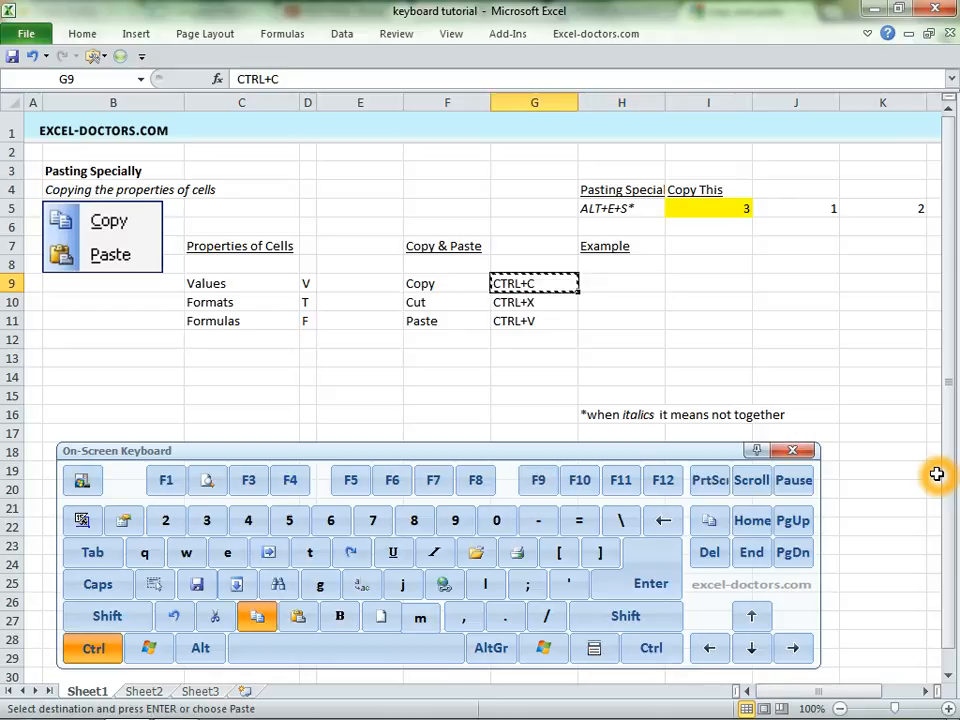
key(Right)
key(ctrl+v)
key(Right)
key(ctrl+v)
key(Right)
key(ctrl+v)
- Clear the pasted entries from cells H9 to J9 and return to G9
key(Left)
key(Left)
key(Left)
key(Right)
key(shift+Right)
key(shift+Right)
key(Delete)
key(Left)
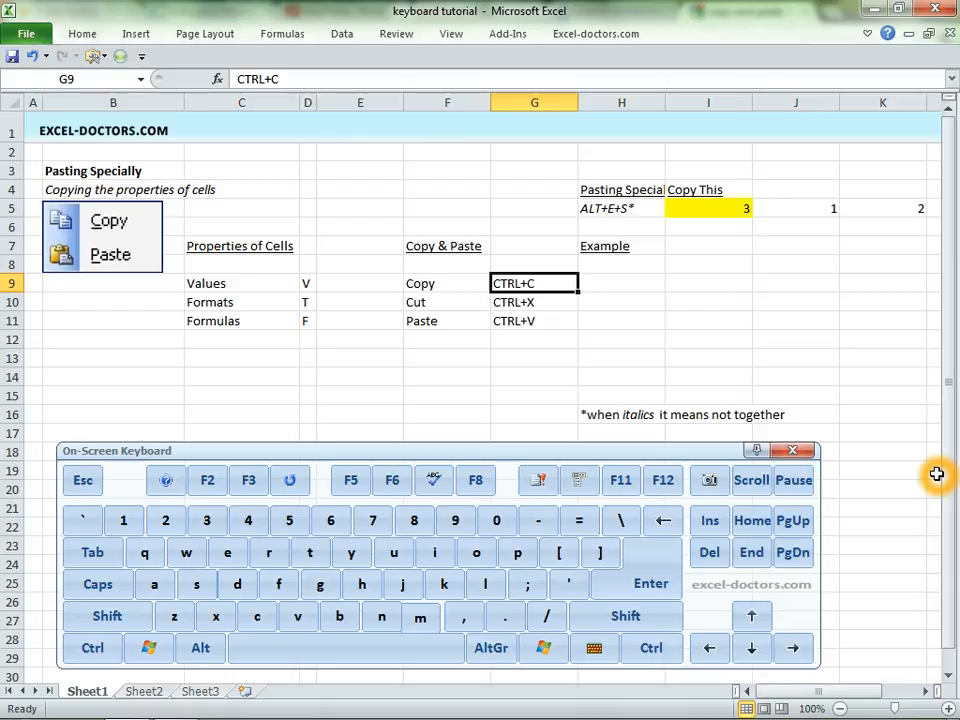
- Copy the CTRL+C entry in G9 and paste it into cell I10
key(ctrl+c)
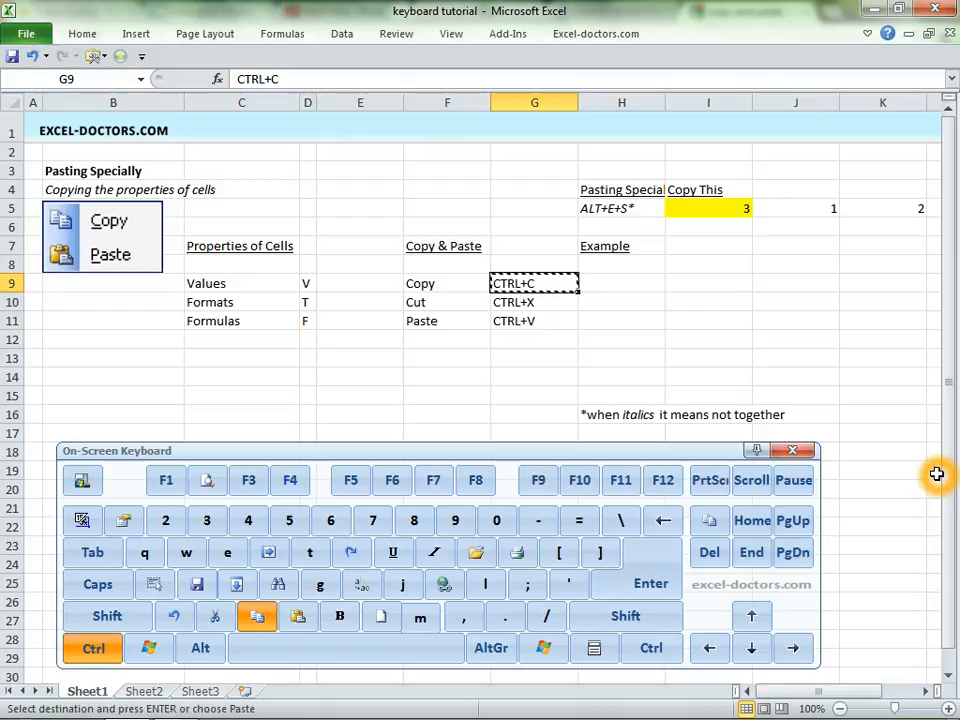
key(Right)
key(Down)
key(Right)
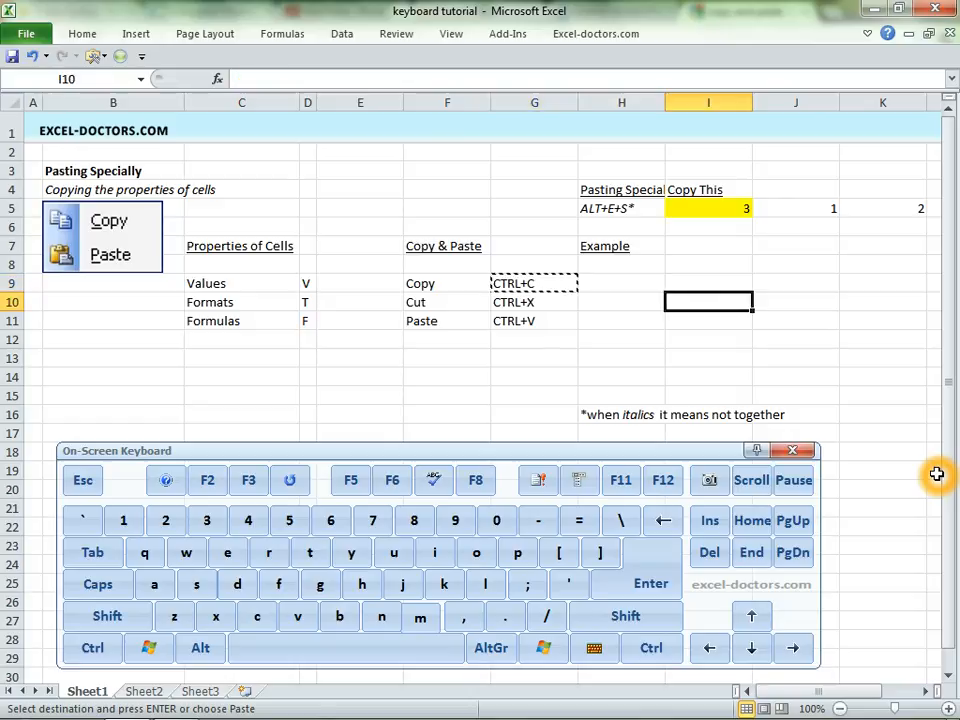
key(ctrl+v)
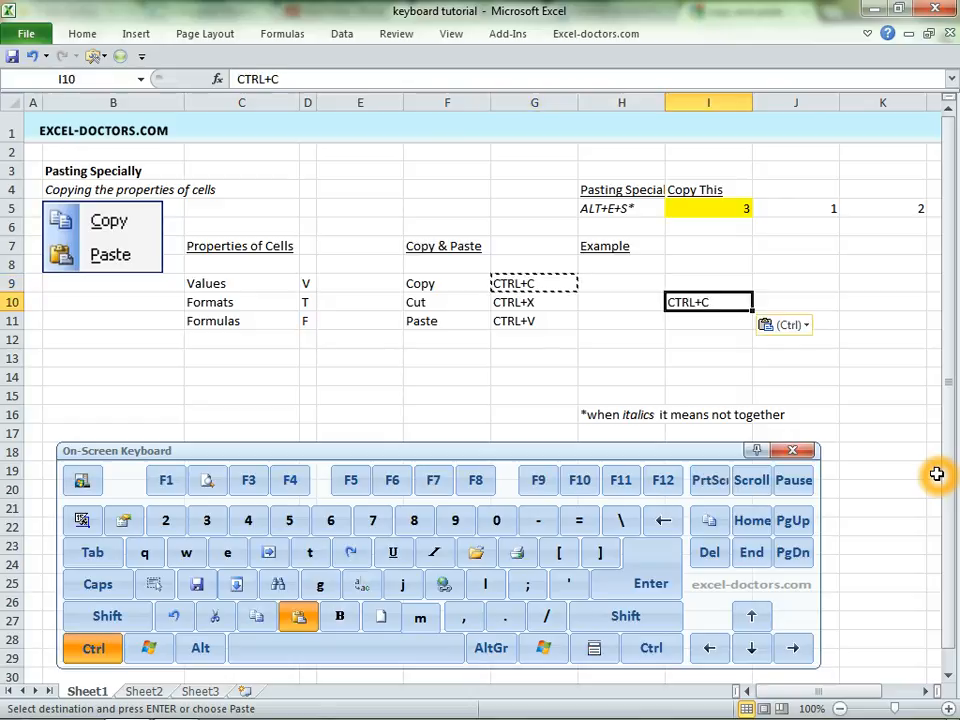
- Paste the copied G9 entry into each of the cells H9, I9, J9 and K9
key(Up)
key(Left)
- Cut the CTRL+X entry from G10 and paste it into cell I10
key(Left)
key(Right)
key(ctrl+v)
key(Right)
key(ctrl+v)
key(Right)
key(ctrl+v)
key(Right)
key(ctrl+v)
- Clear all the pasted entries in the range H9:K10
key(shift+Left)
key(shift+Left)
key(shift+Left)
key(shift+Down)
key(Delete)
key(Left)
key(Left)
key(Down)
key(Left)
key(Left)
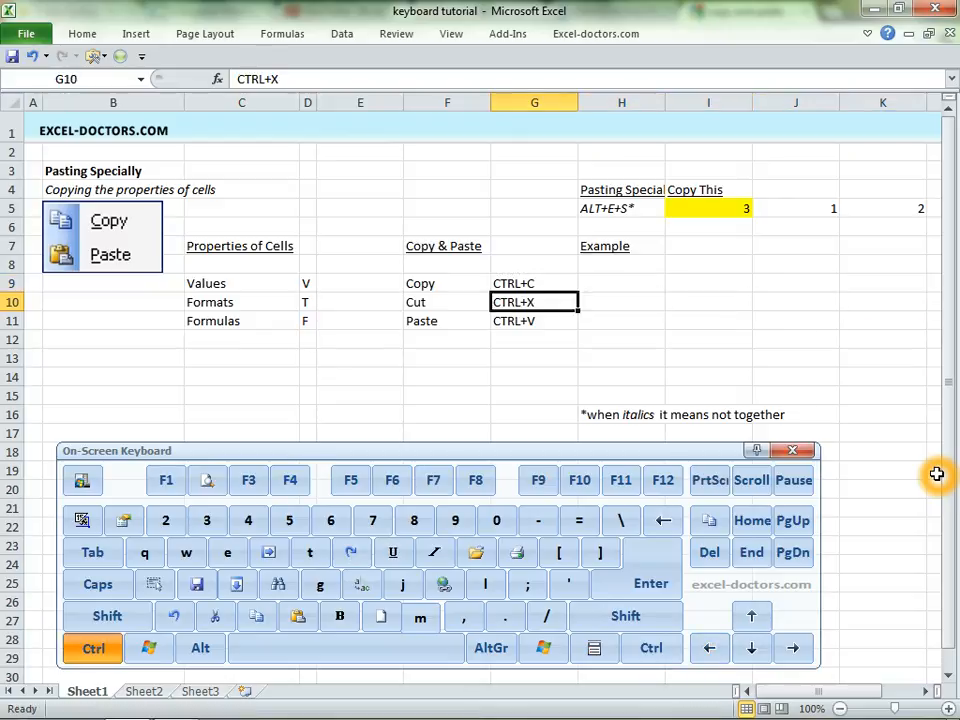
key(ctrl+x)
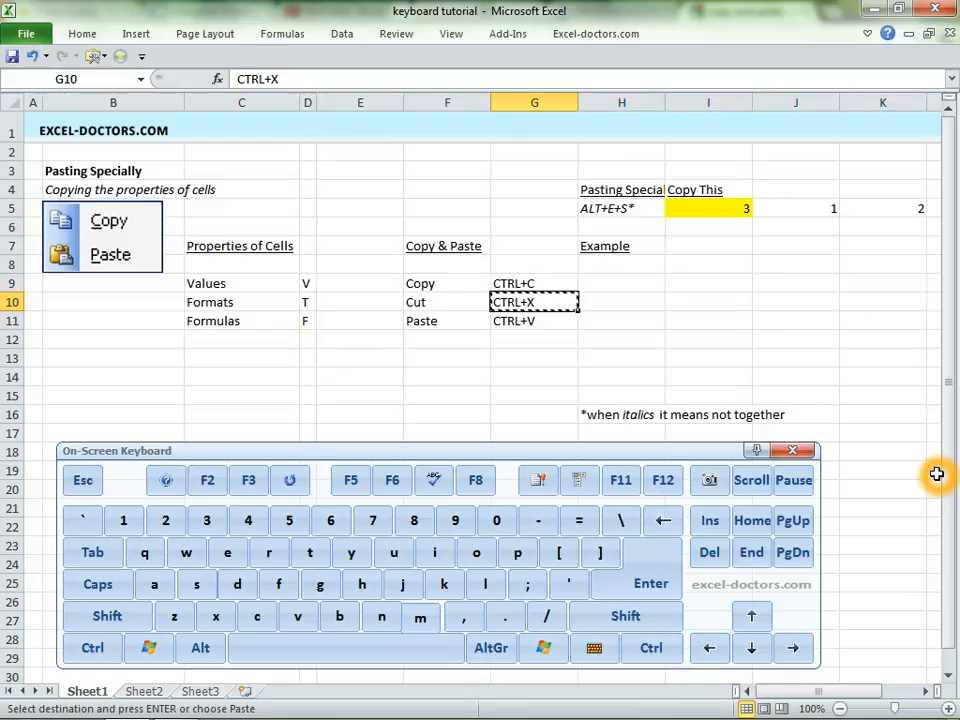
key(Right)
key(Right)
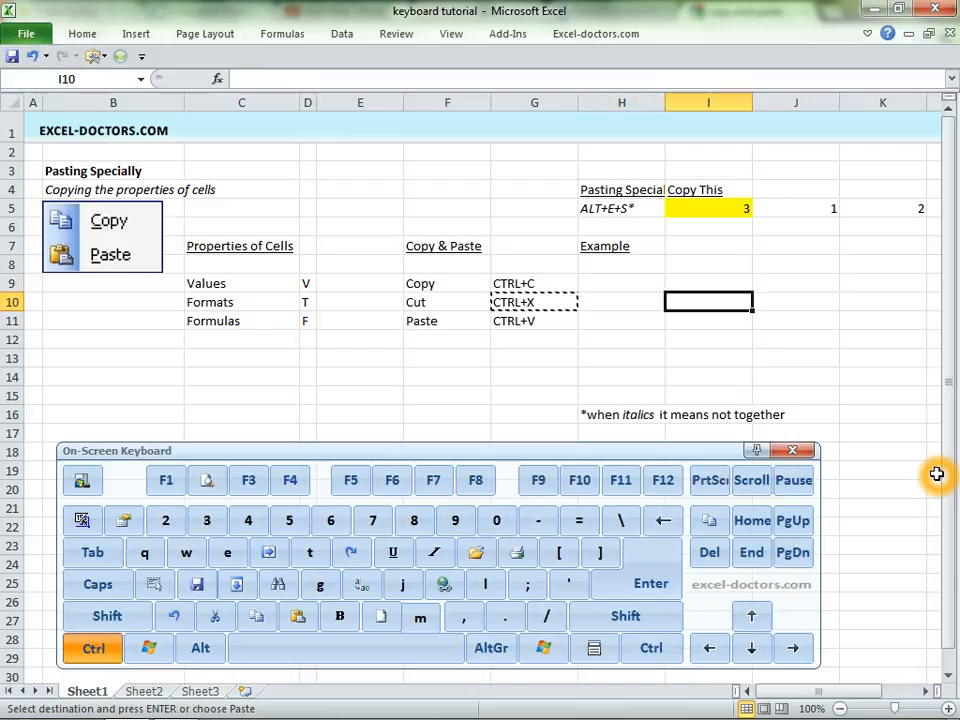
key(ctrl+v)
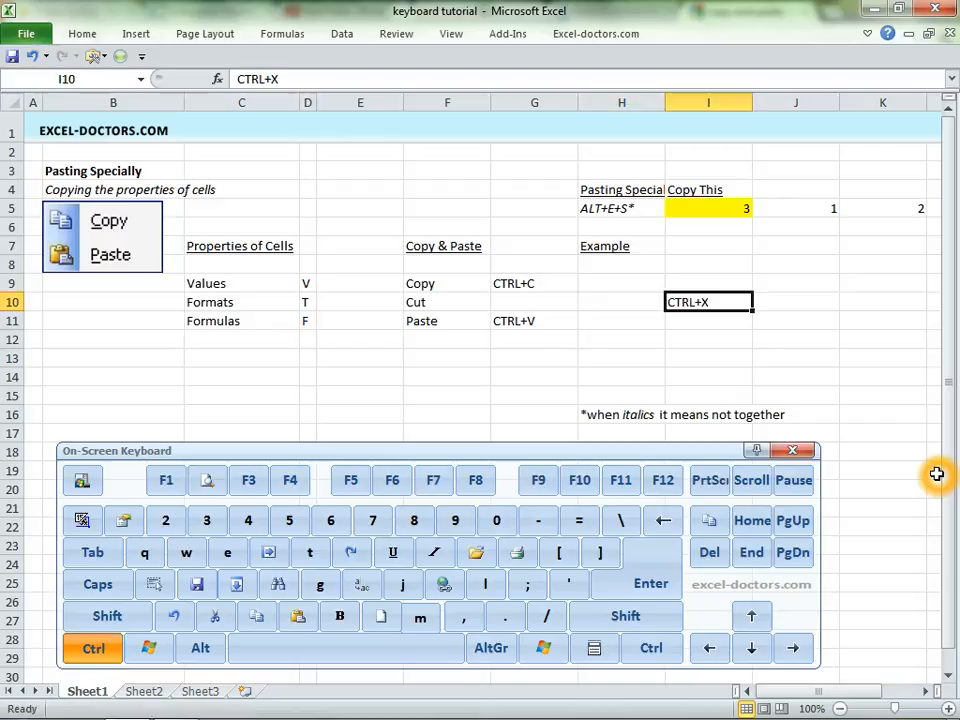
- Undo the move of the CTRL+X entry and select cell G10
key(ctrl+z)
key(Left)
key(Left)
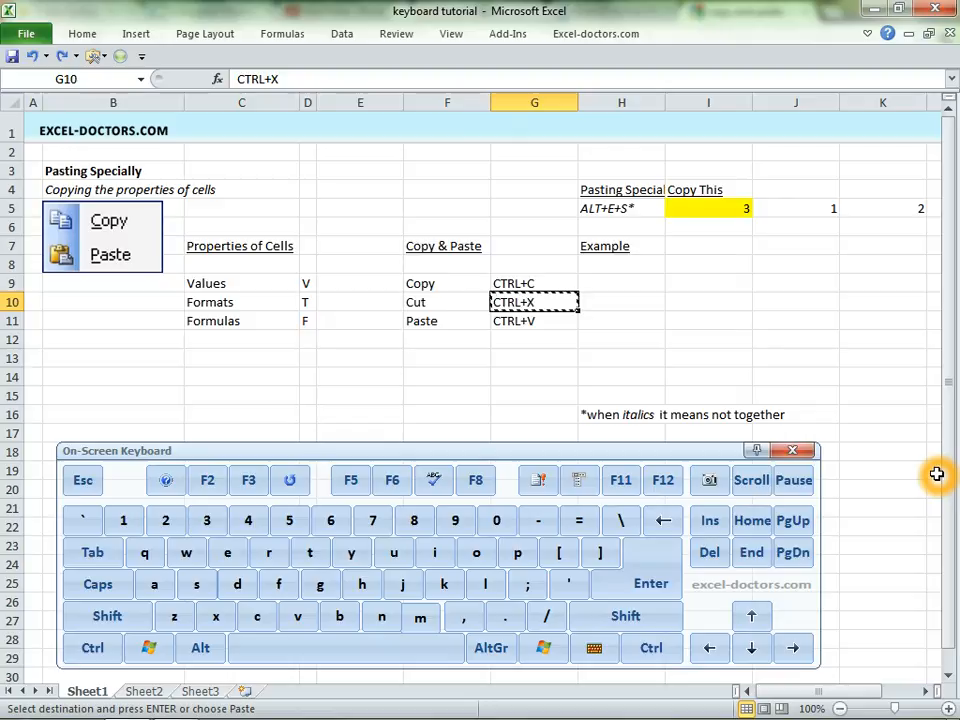
- Repeat the cut of the CTRL+X entry from G10 and paste it into I10
key(ctrl+x)
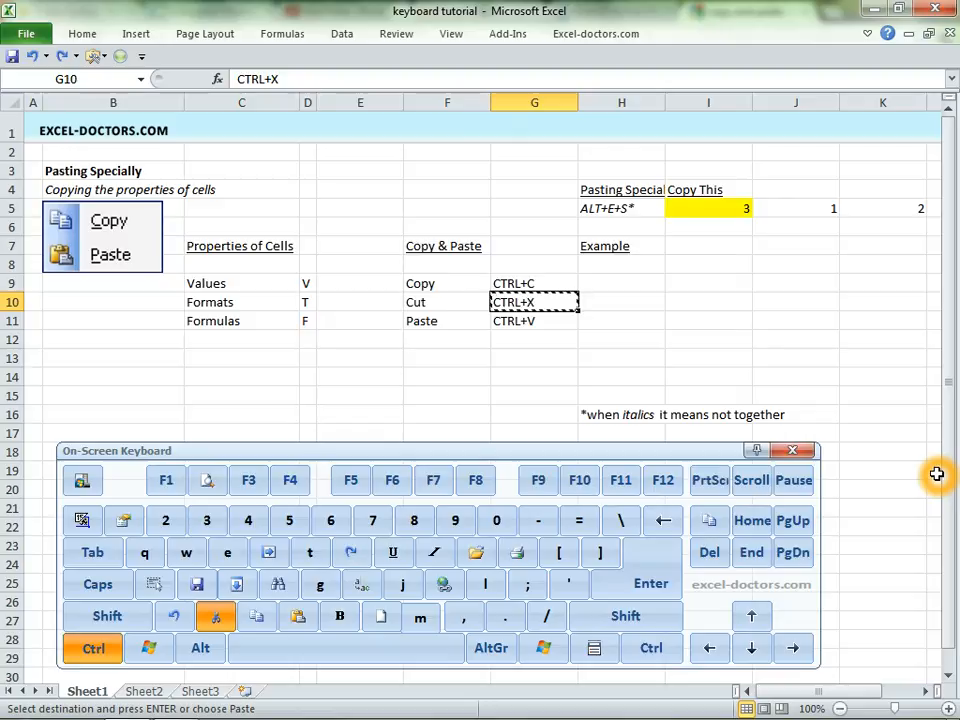
key(Right)
key(Right)
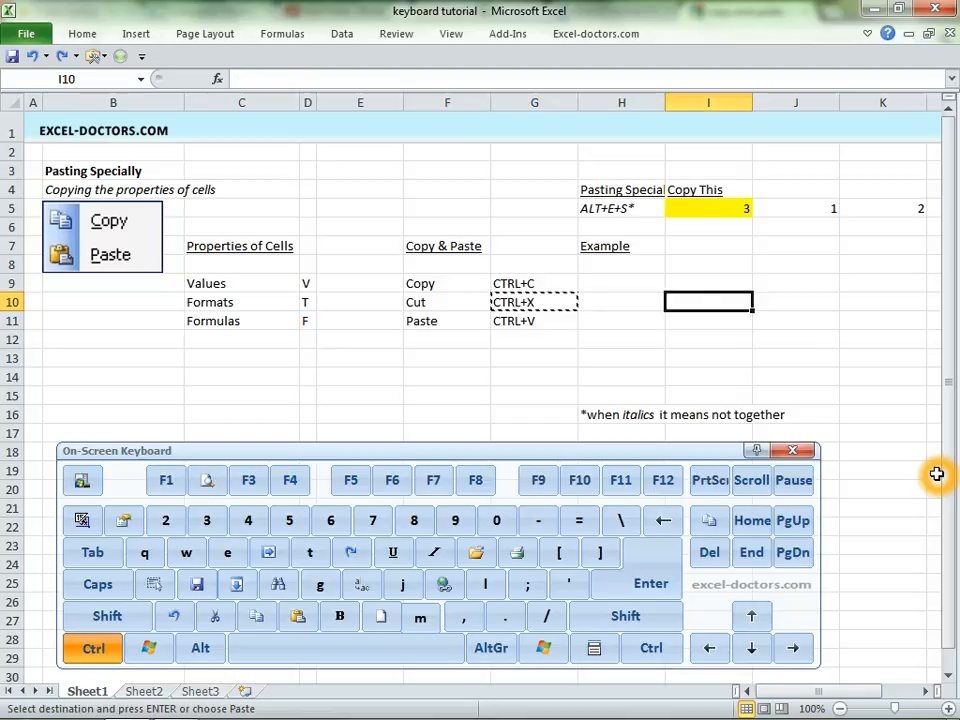
key(ctrl+v)
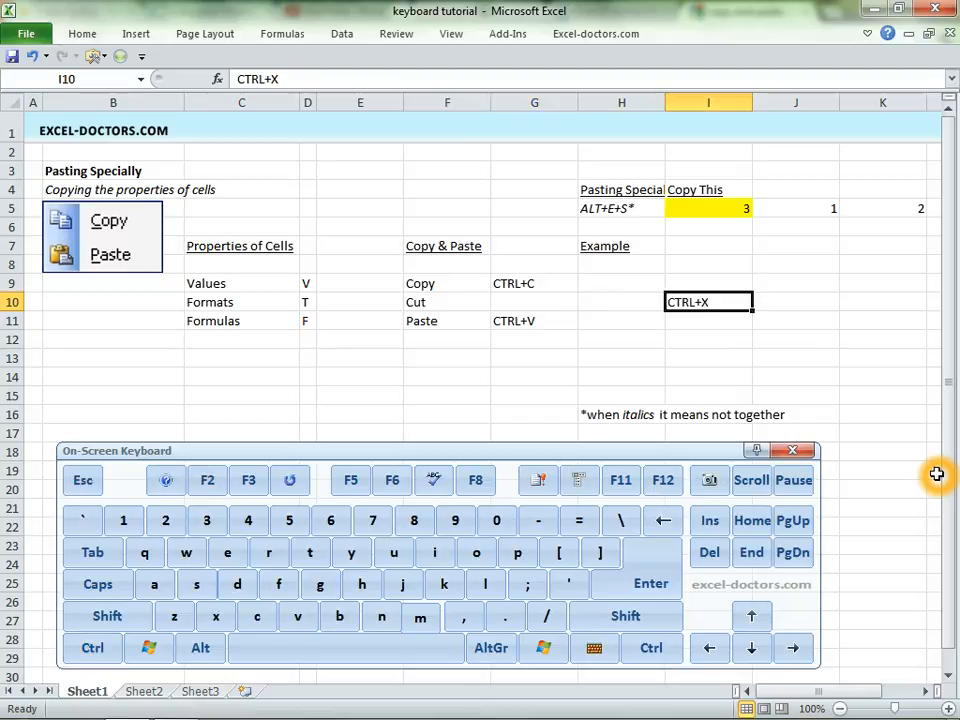
- Undo the repeated cut and paste of the CTRL+X entry
key(ctrl+z)
key(Left)
key(Left)
key(Up)
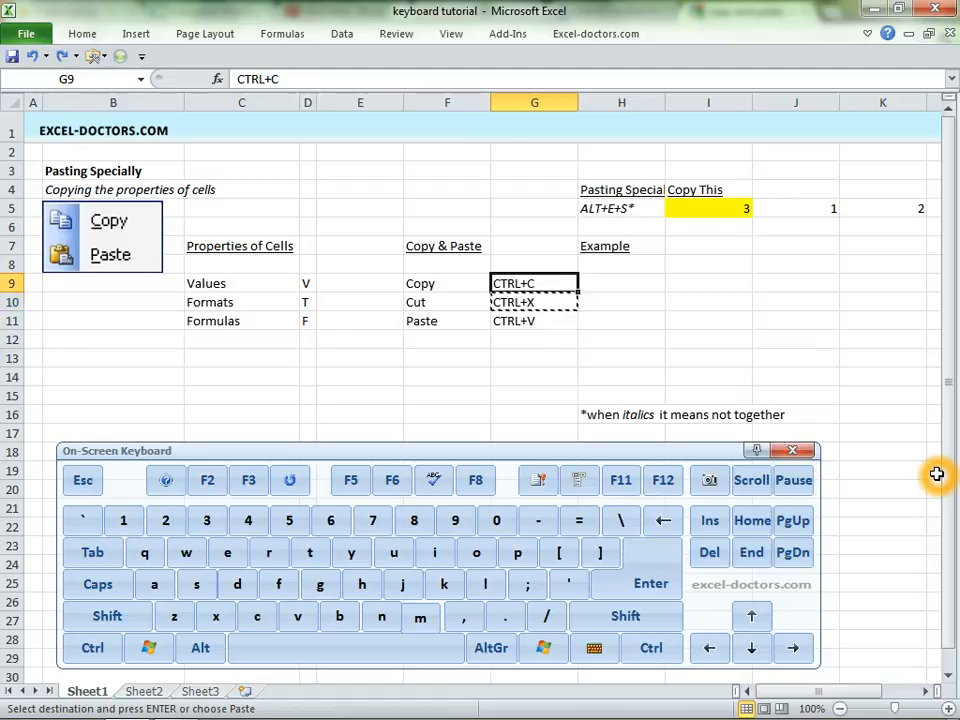
key(Left)
key(Left)
key(Left)
key(Left)
key(Left)
key(Left)
key(Right)
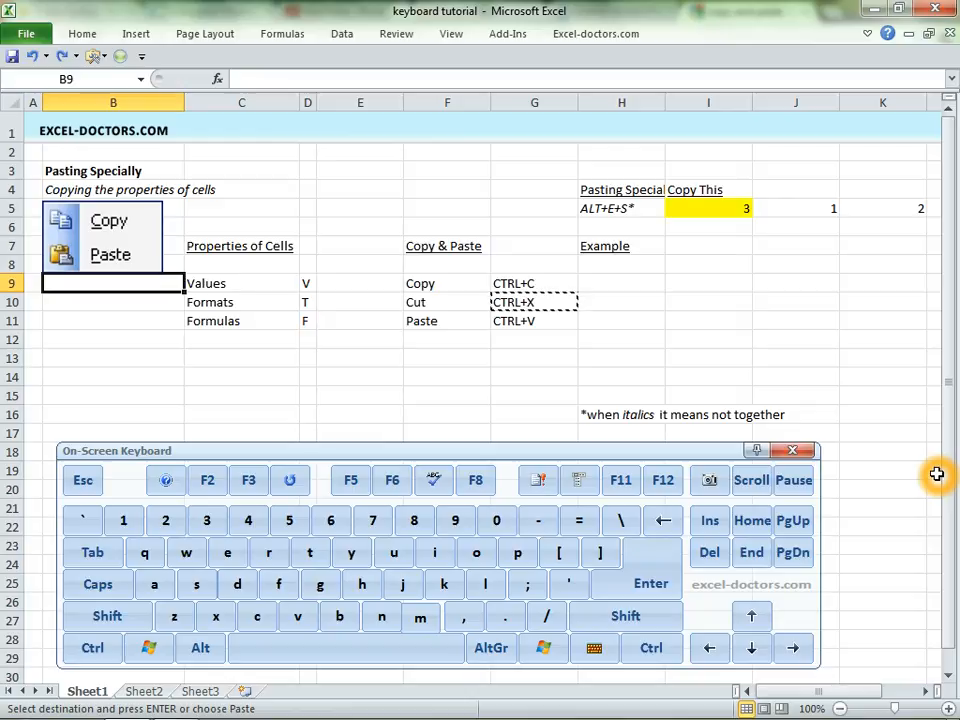
- Examine the formula and the cells it references in the yellow cell I5, without changing it
key(Up)
key(Right)
key(Right)
key(Right)
key(Up)
key(Up)
key(Up)
key(Right)
key(Right)
key(Up)
key(Right)
key(Down)
key(Right)
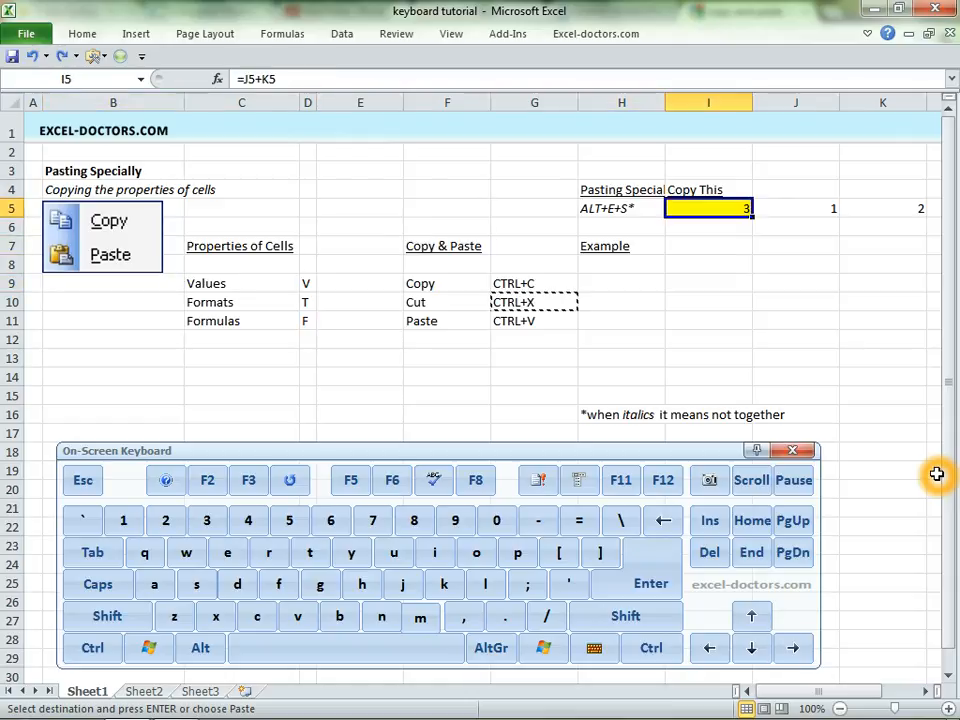
key(F2)
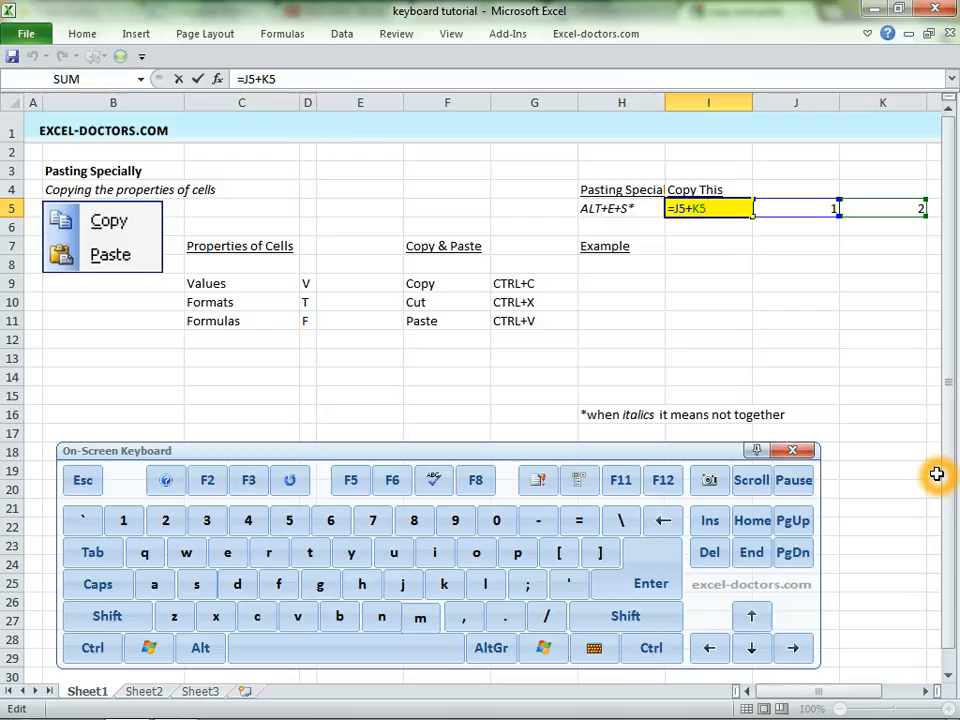
key(Escape)
key(F2)
key(Escape)
key(F2)
key(Escape)
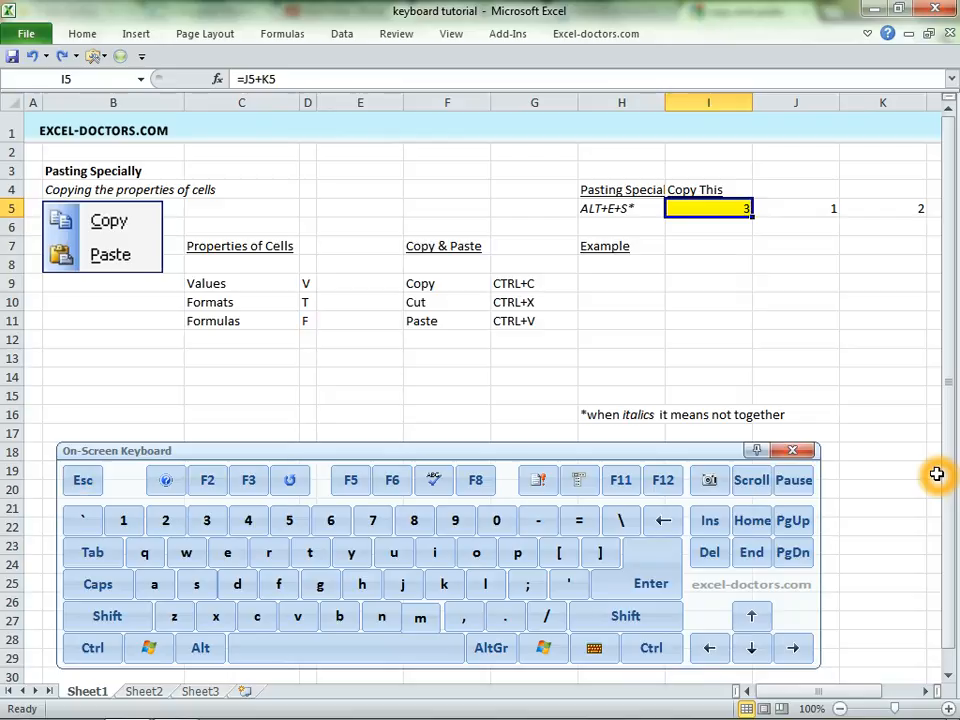
- Copy cell I5 with an ordinary paste into I7 and inspect the pasted formula's references
key(ctrl+c)
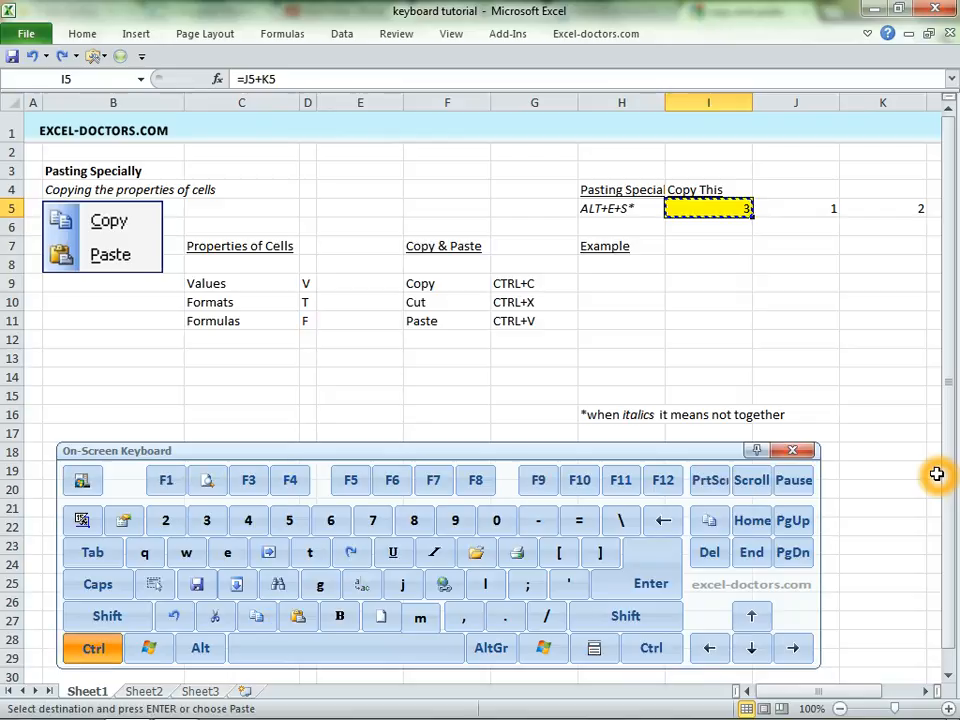
key(Down)
key(Down)
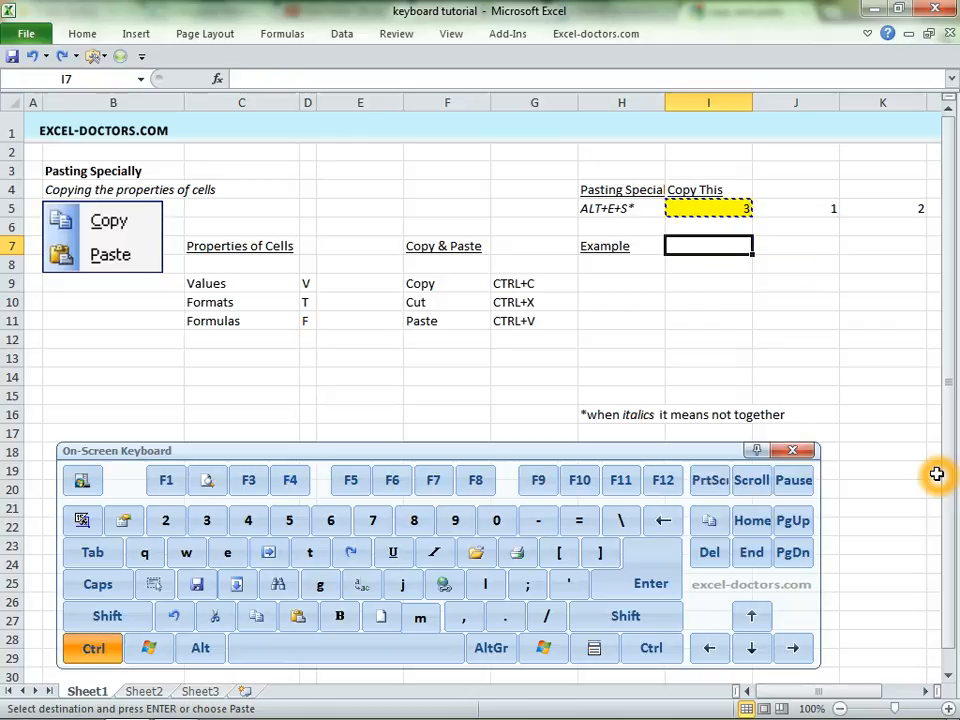
key(ctrl+v)
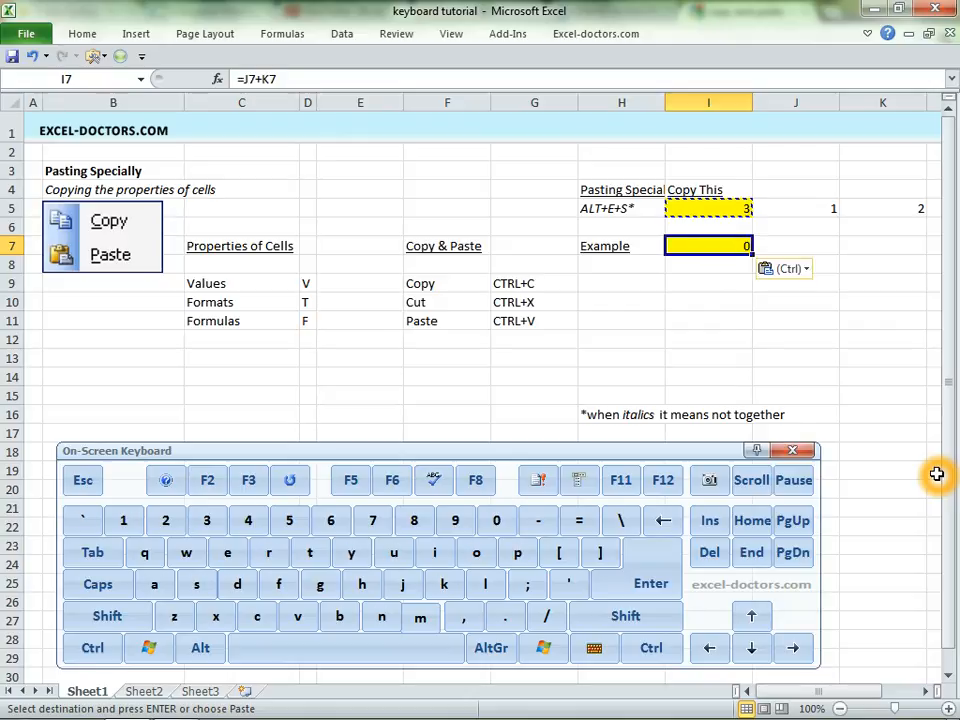
key(F2)
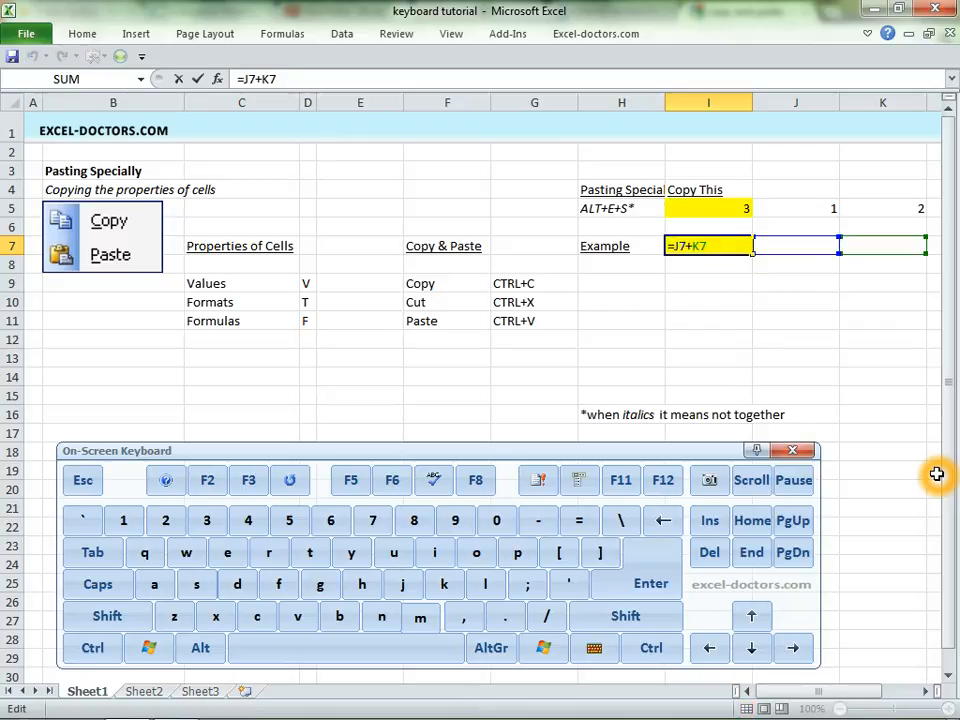
key(Escape)
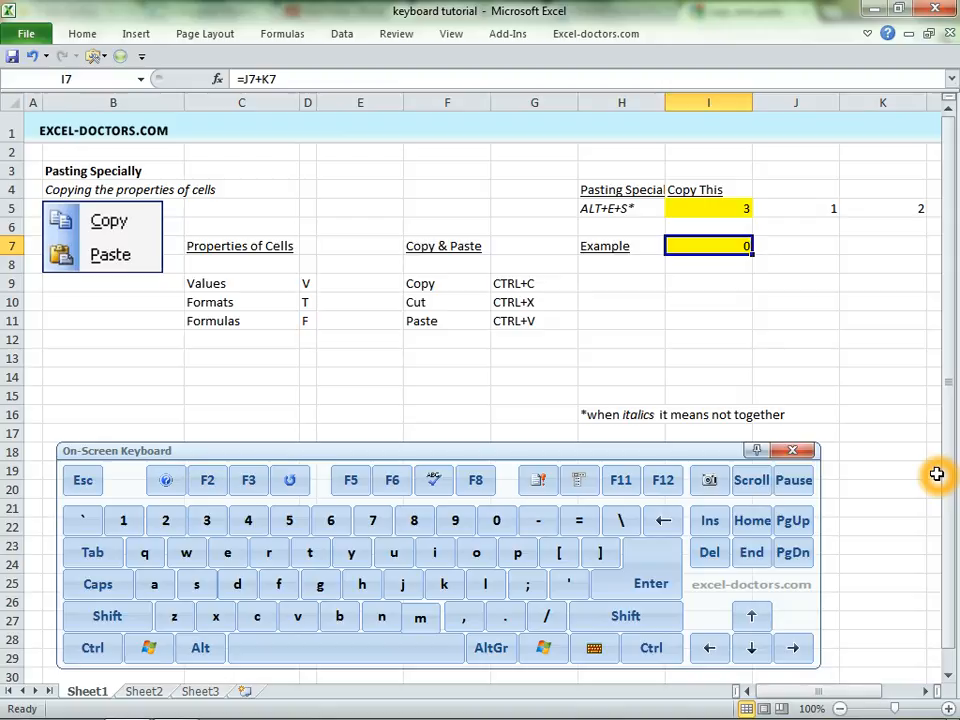
- Undo the ordinary paste in I7 and select cell I5 again
key(ctrl+z)
key(Up)
key(Up)
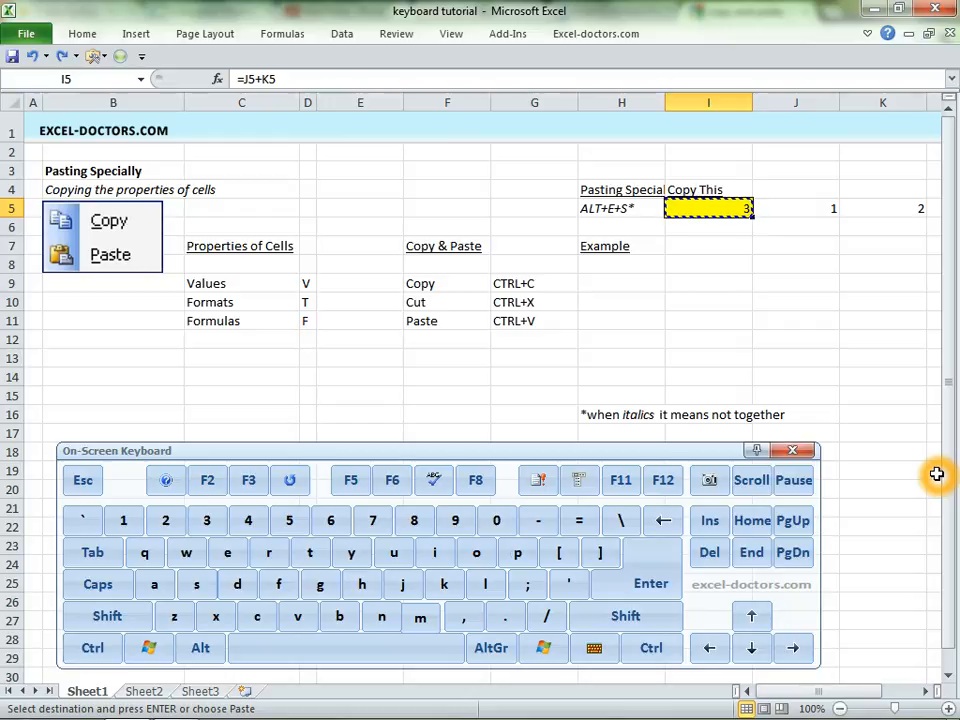
- Copy cell I5 and paste only its value into I9 using Paste Special with the Values option
key(ctrl)
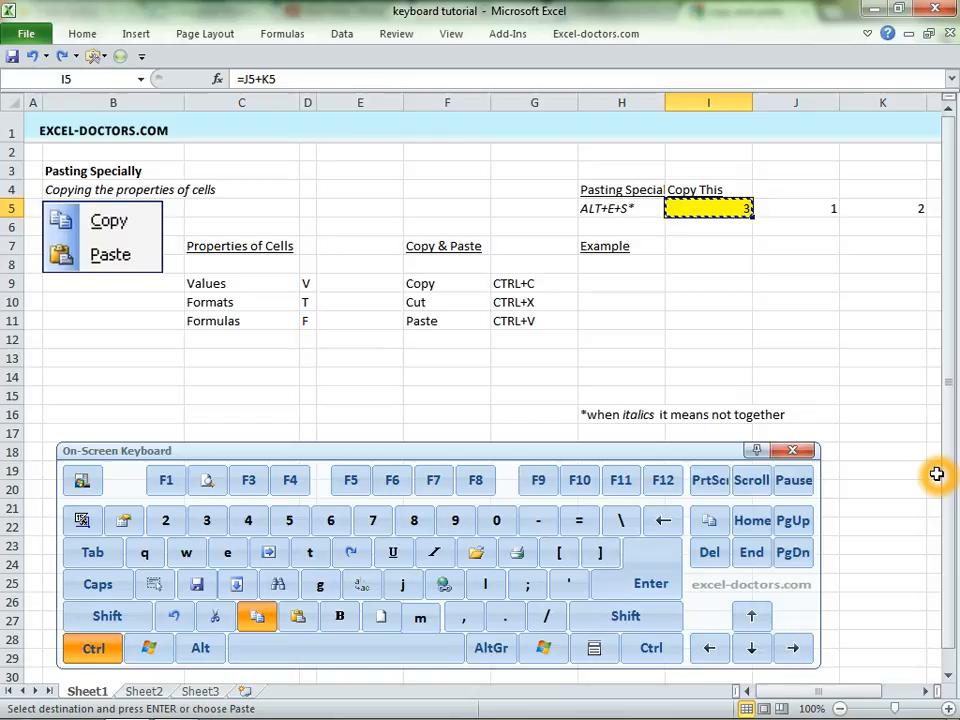
key(Down)
key(Down)
key(Down)
key(Down)
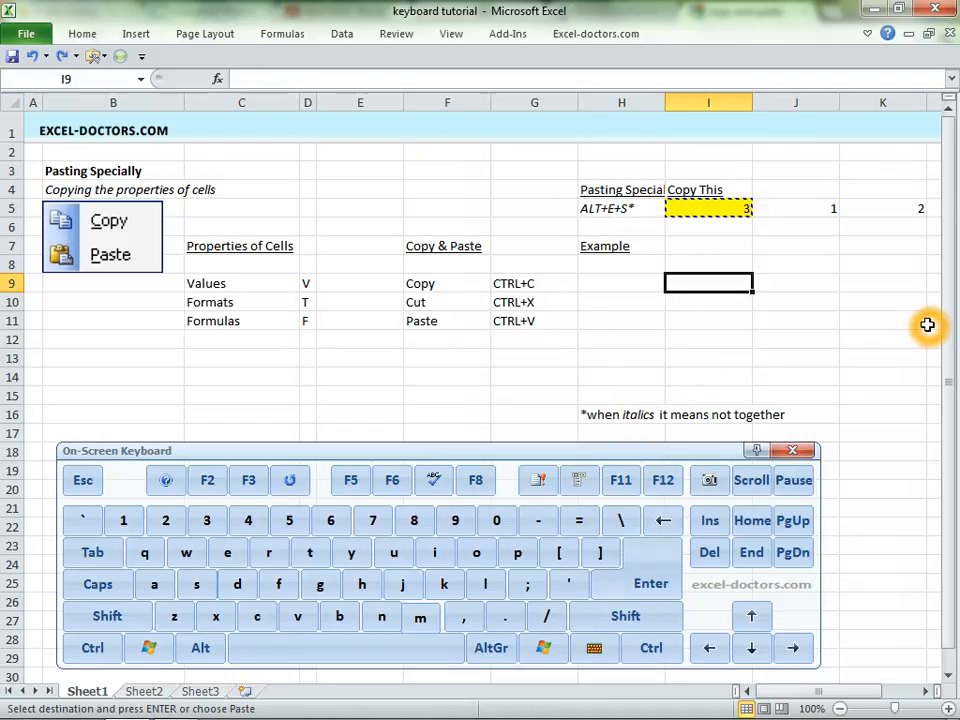
key(alt)
key(e)
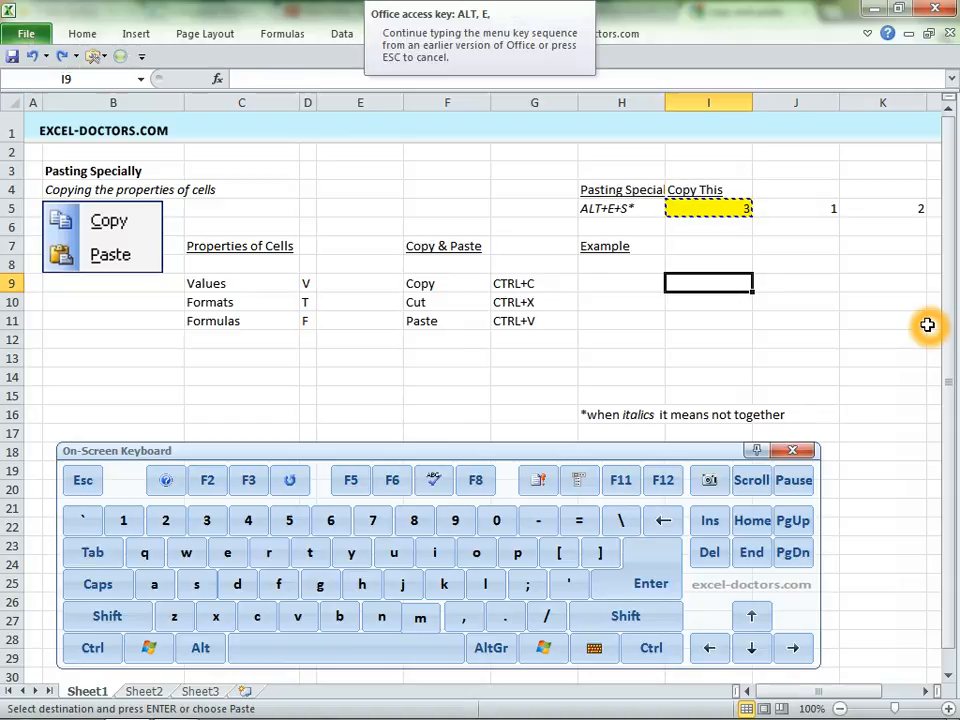
key(s)
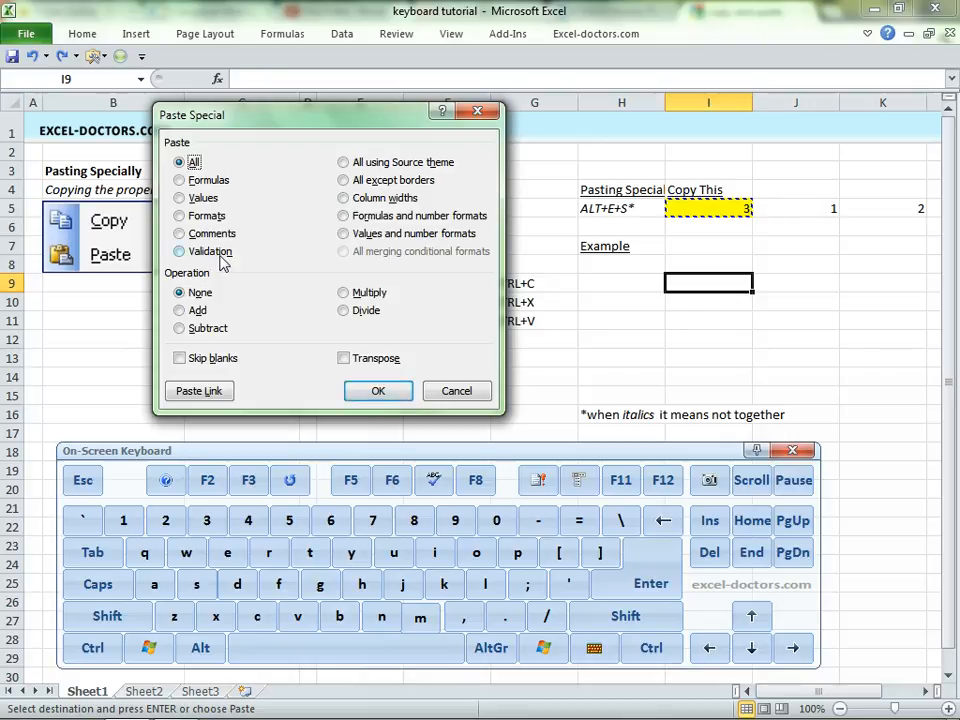
key(v)
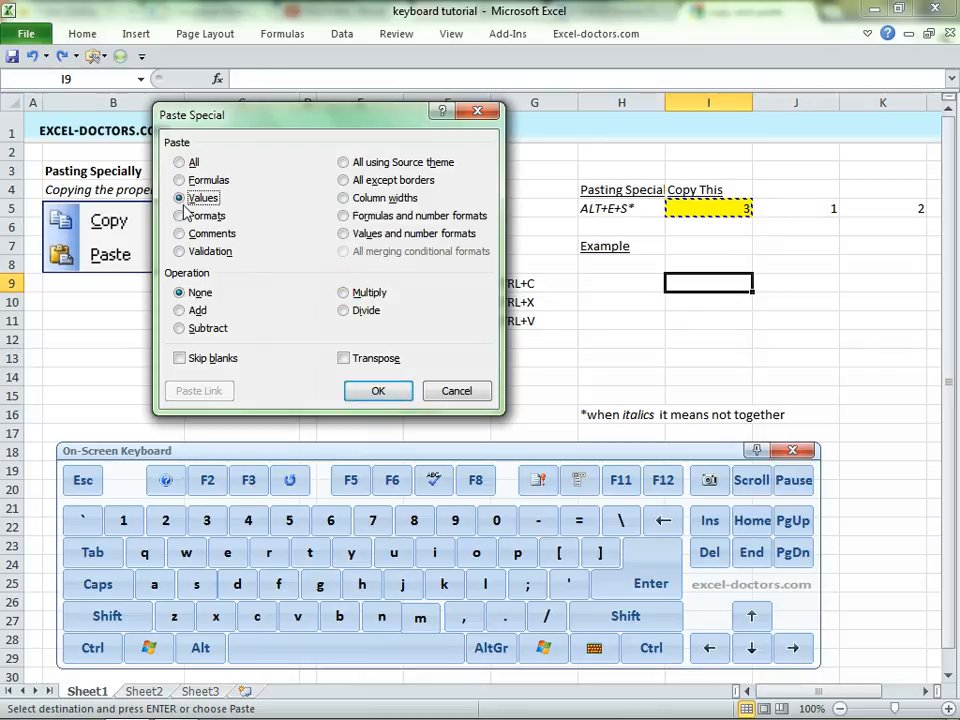
key(Return)
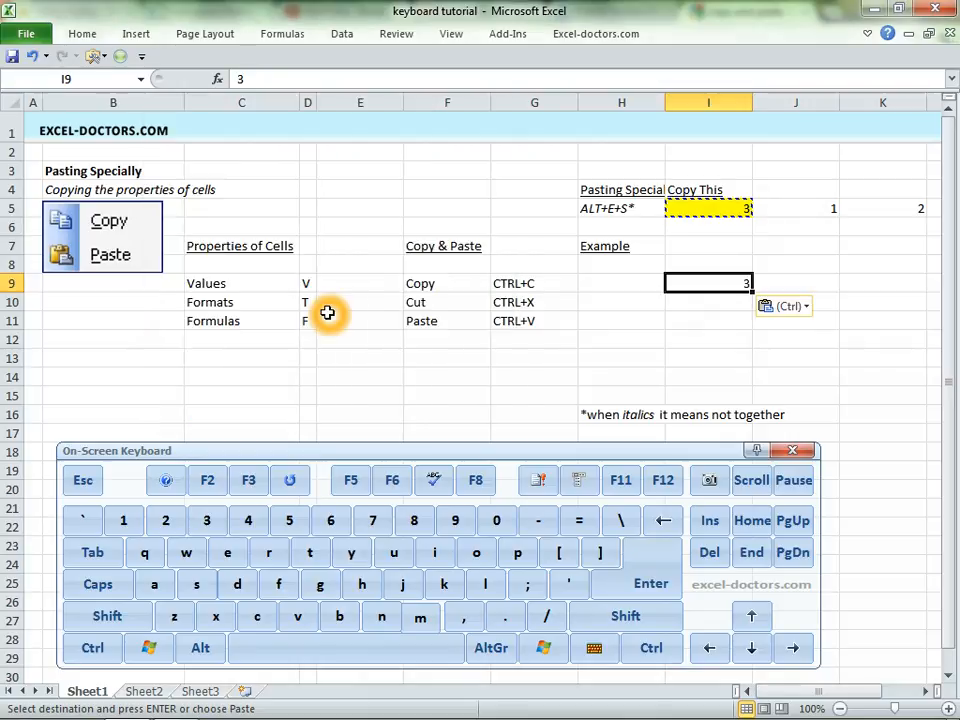
key(Escape)
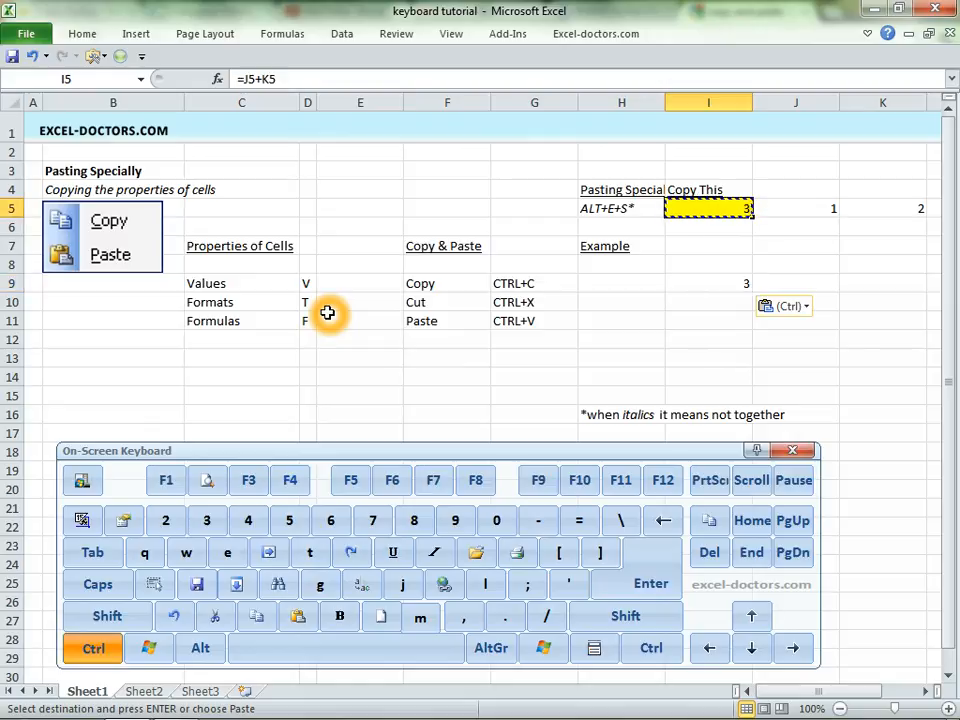
- Copy cell I5 once more and paste it over I9 as Values through Paste Special
key(ctrl+c)
key(ctrl+Down)
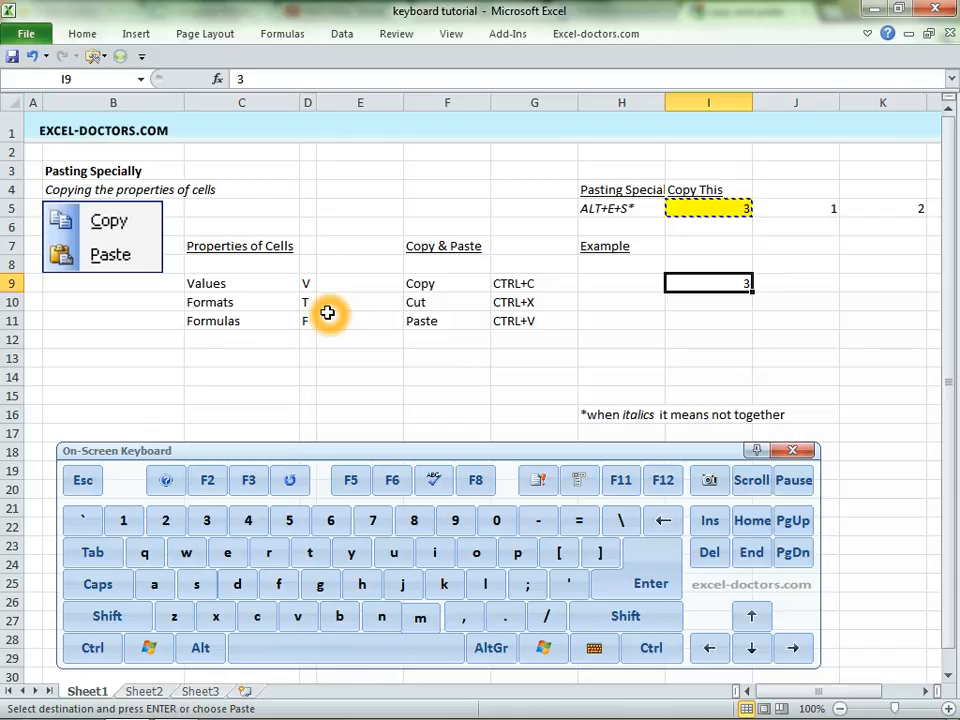
key(alt)
key(e)
key(s)
key(v)
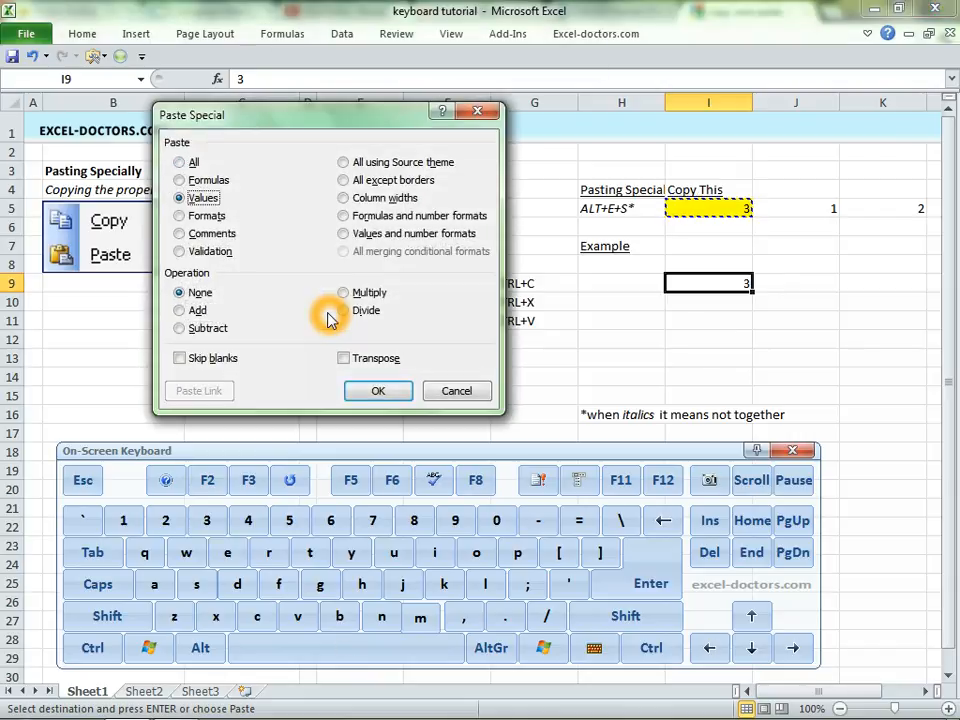
key(Return)
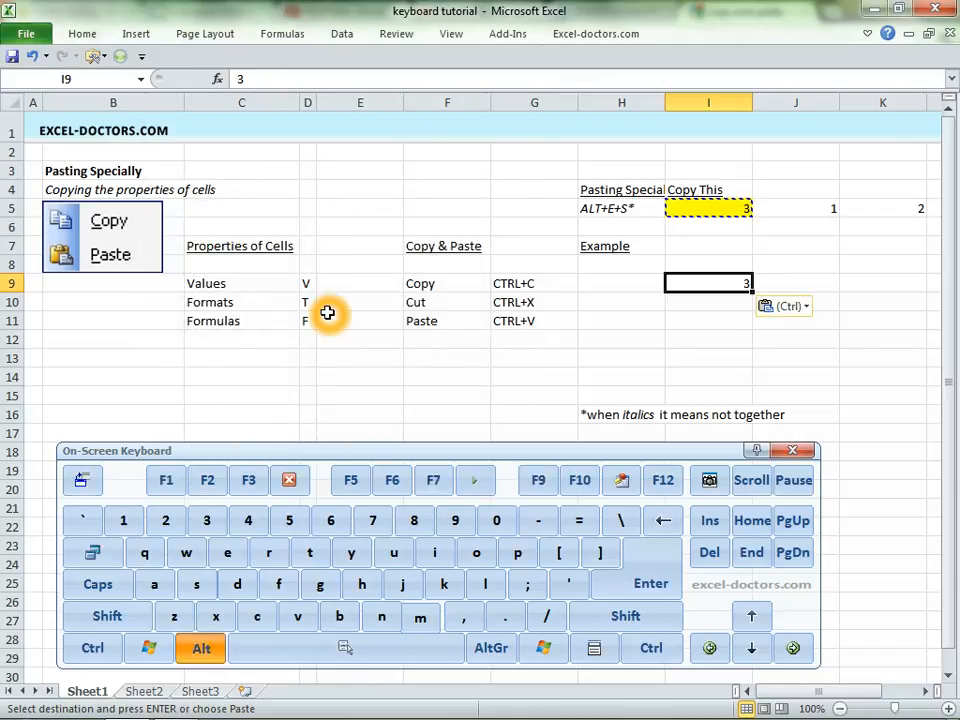
- Paste the copied cell I5 over I9 again through Paste Special with the Values option
key(alt)
key(e)
key(s)
key(v)
key(Return)
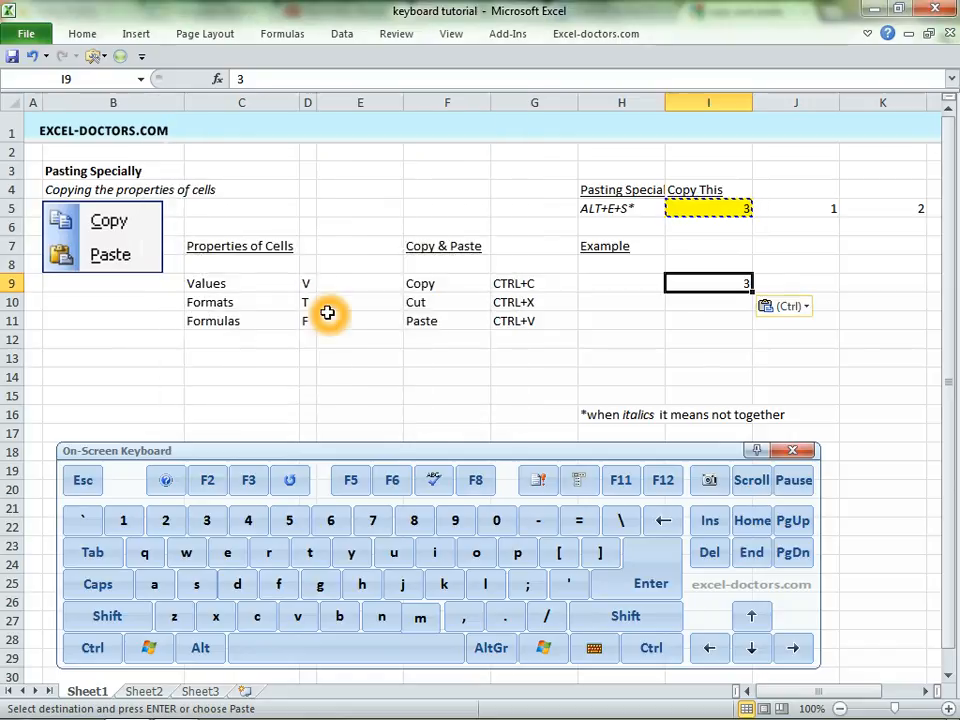
- Copy cell I5 and paste only its formatting into I10 using Paste Special with the Formats option
key(ctrl+Up)
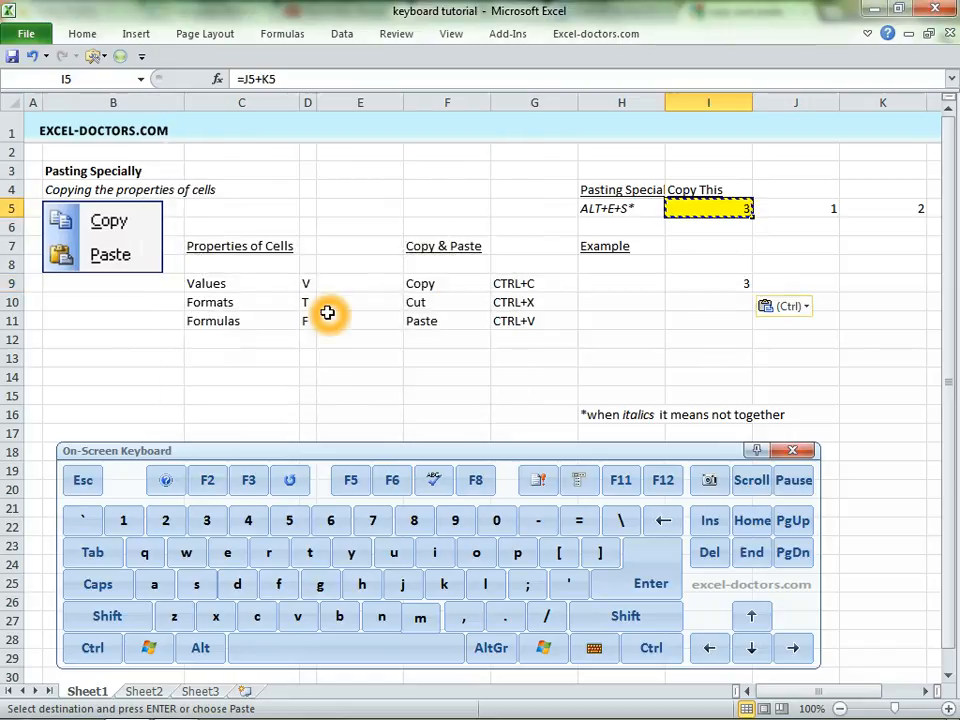
key(ctrl)
key(ctrl+c)
key(Down)
key(Down)
key(Down)
key(Down)
key(Down)
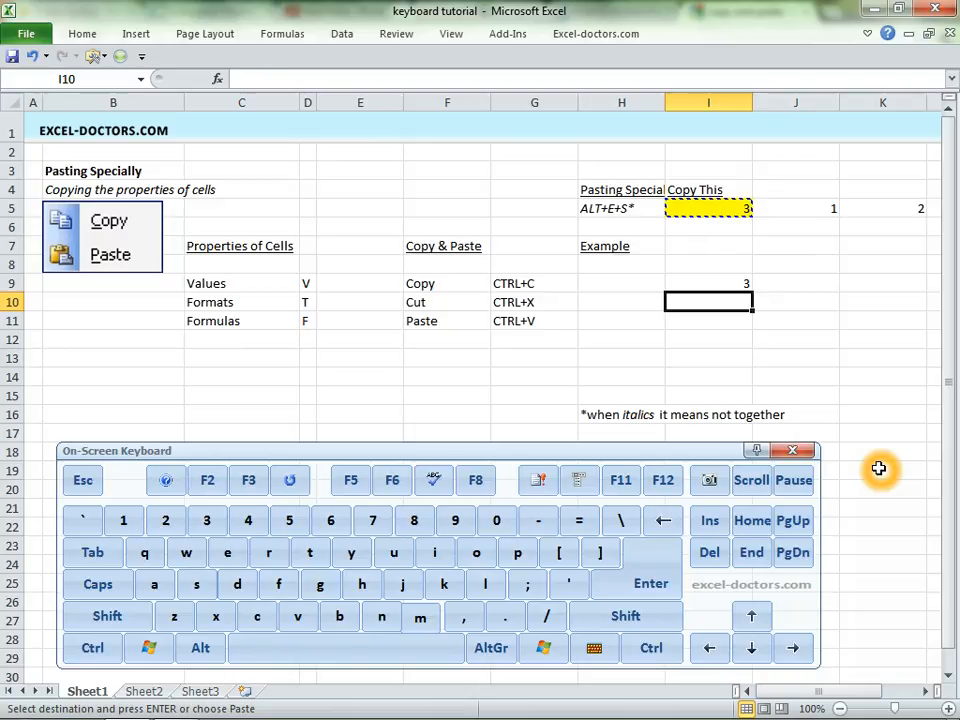
key(alt+e)
key(s)
key(r)
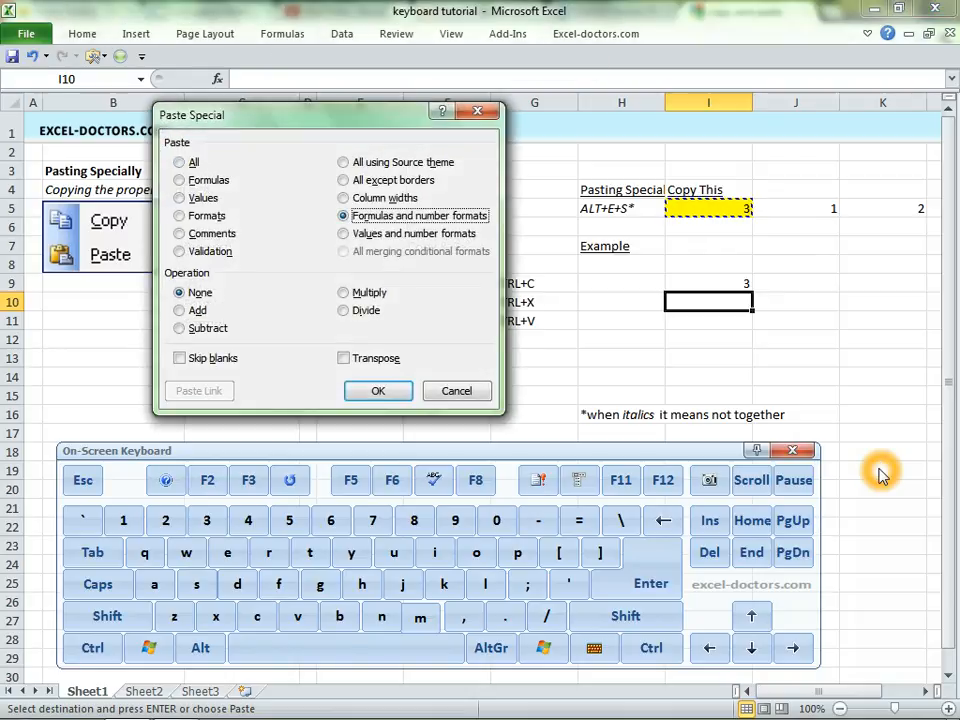
key(t)
key(Return)
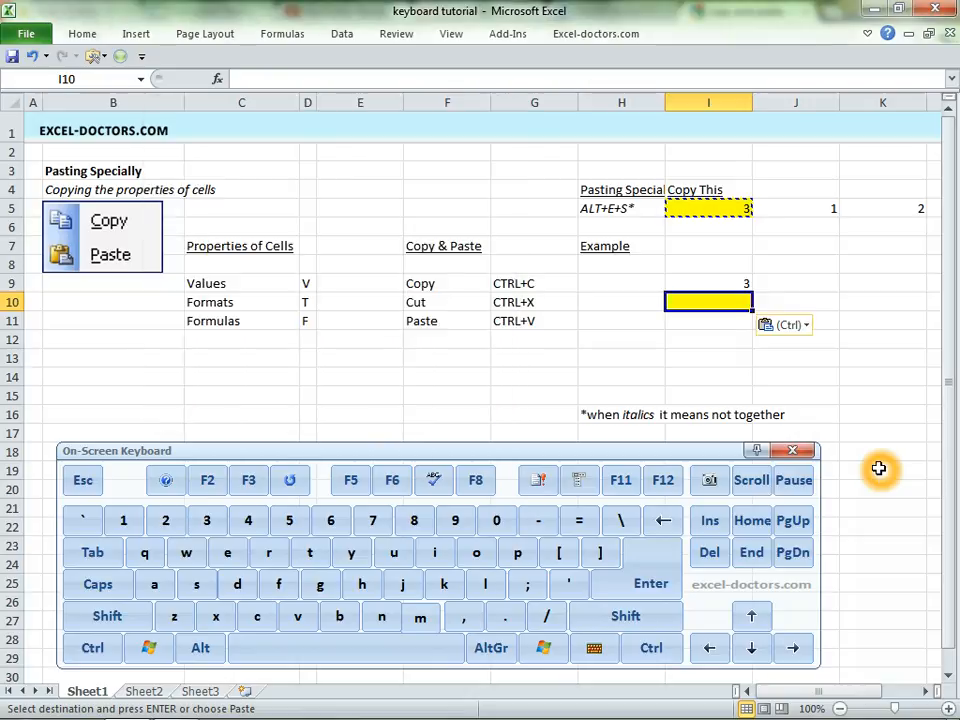
- Review the source formula in I5 and the Formulas shortcut letter in D11, ending at cell I11
key(Up)
key(Up)
key(Up)
key(Up)
key(Up)
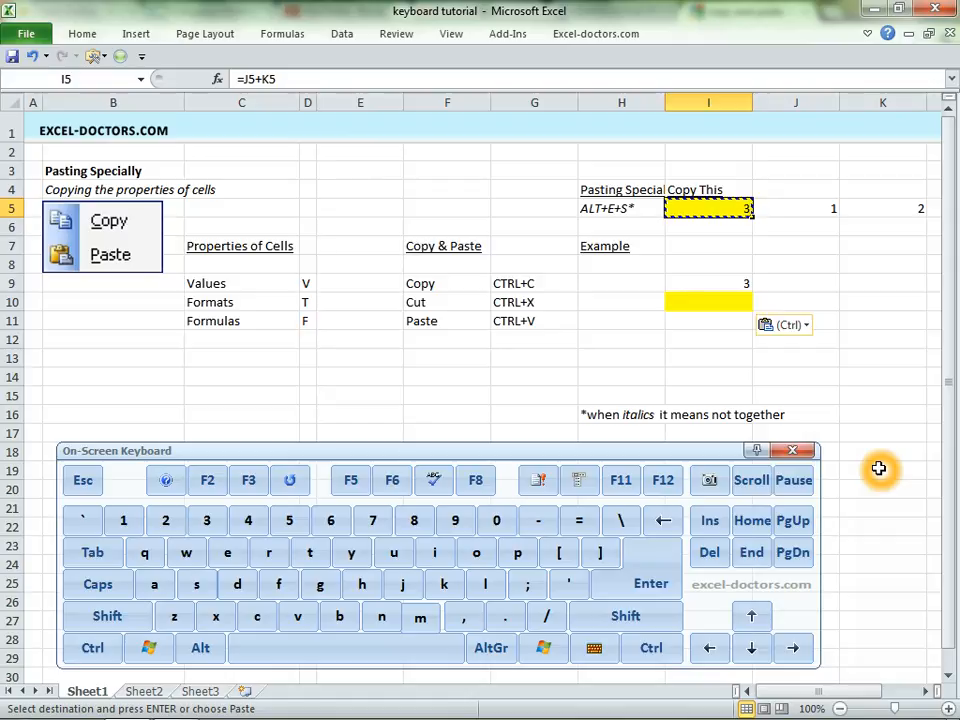
key(Down)
key(Down)
key(Down)
key(Down)
key(Down)
key(Down)
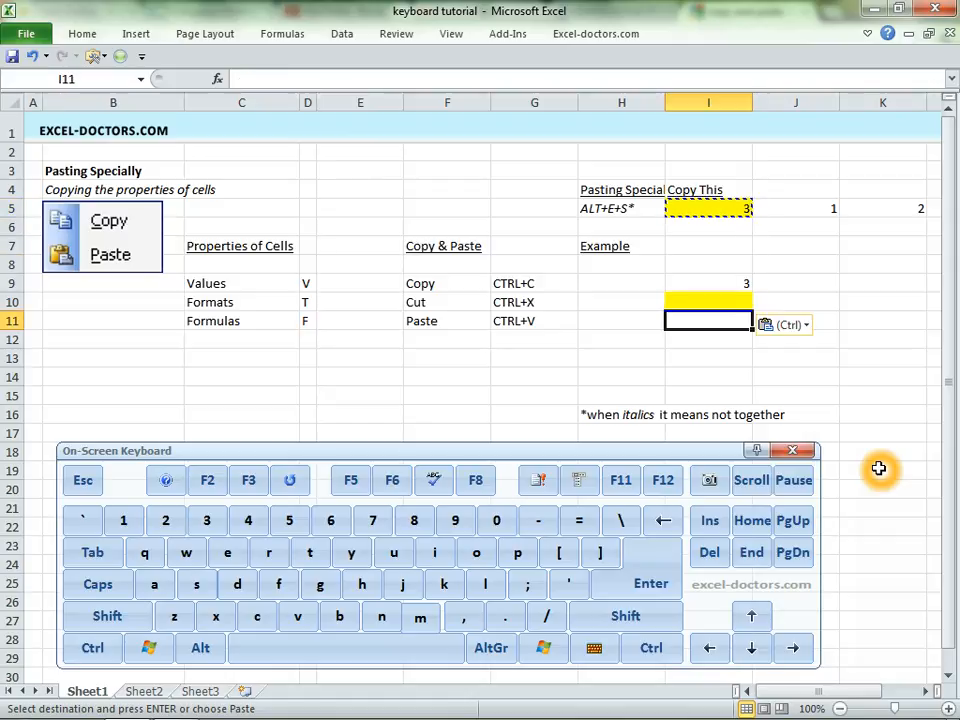
key(Left)
key(Left)
key(Left)
key(Left)
key(Left)
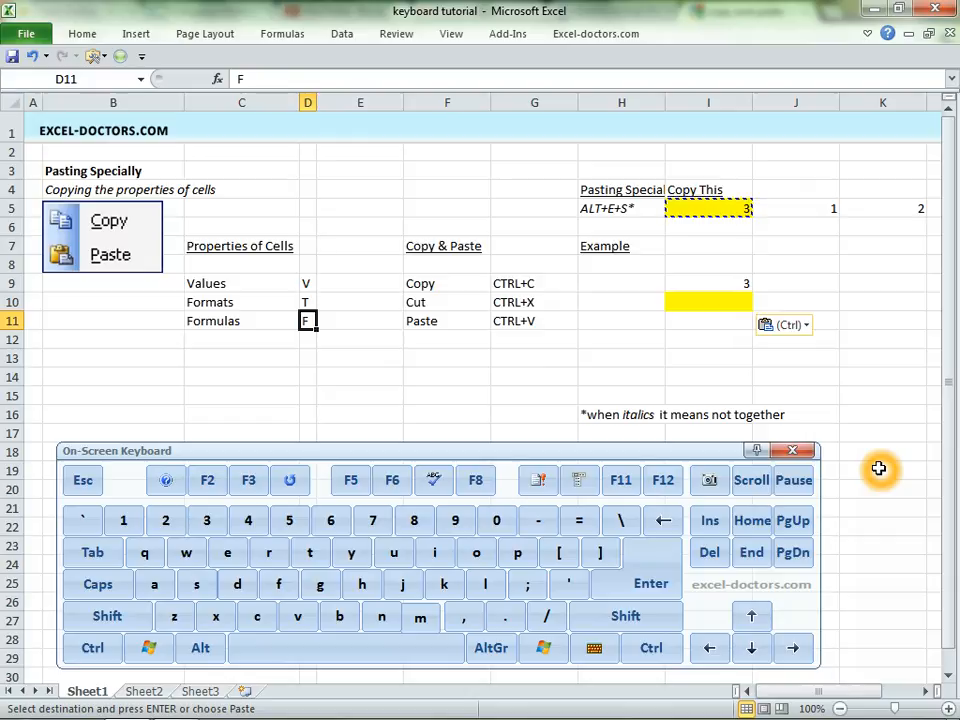
key(Right)
key(Right)
- Enter 100 in cell J11 and 200 in cell K11
key(Right)
key(Right)
key(Right)
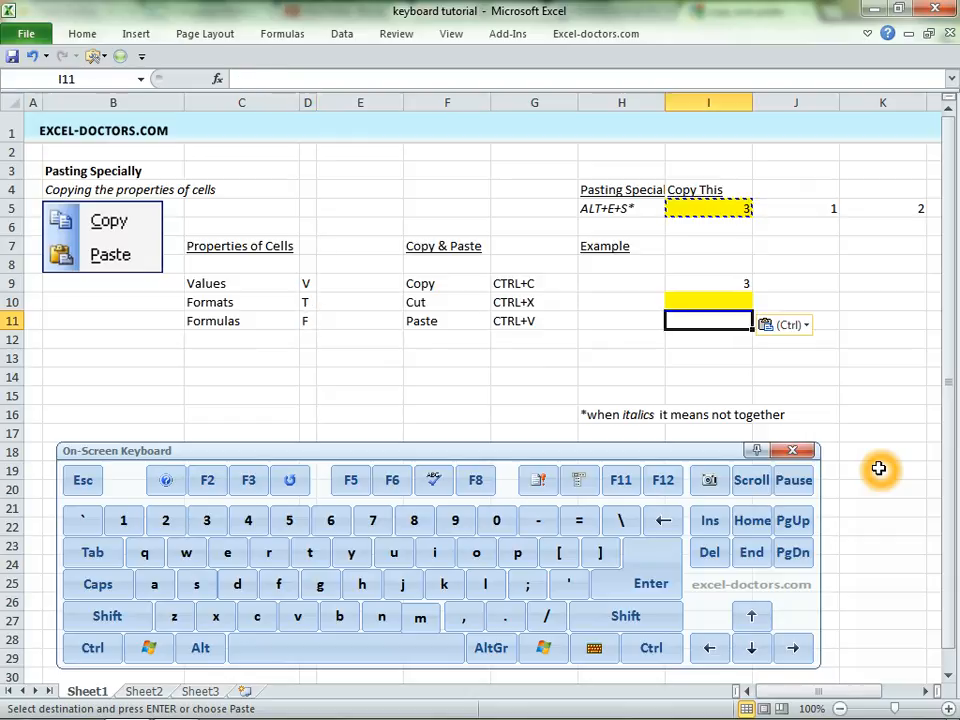
key(Up)
key(Right)
key(Down)
text(100)
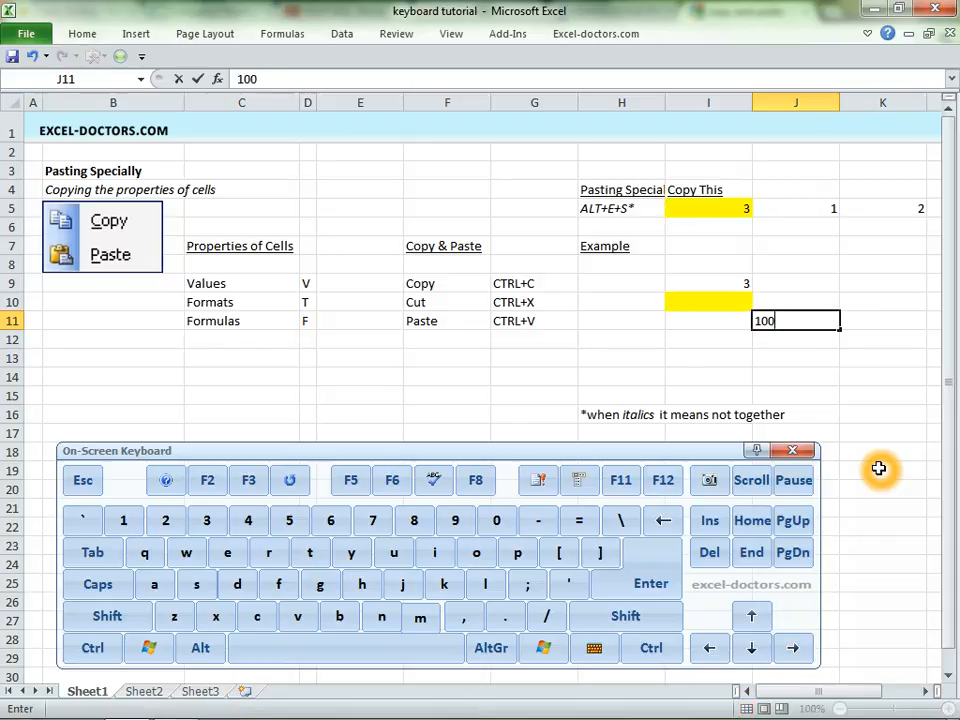
key(Return)
key(Up)
key(Right)
text(20)
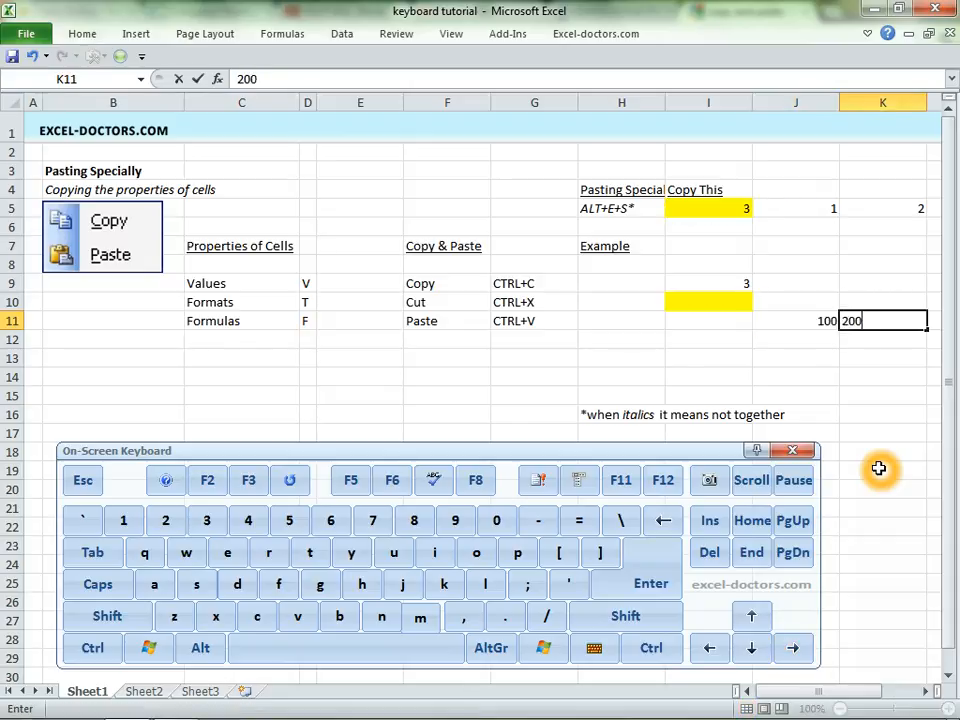
key(Return)
- Go back to cell I5 and inspect which cells its formula references
key(Up)
key(Left)
key(Left)
key(Up)
key(Up)
key(Up)
key(Up)
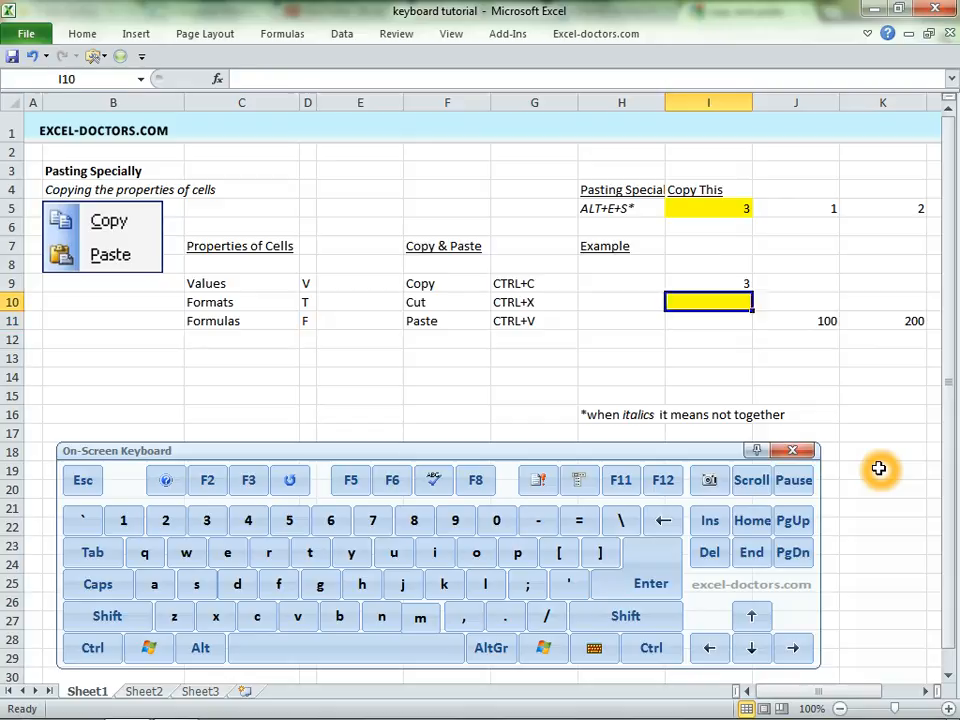
key(Up)
key(Up)
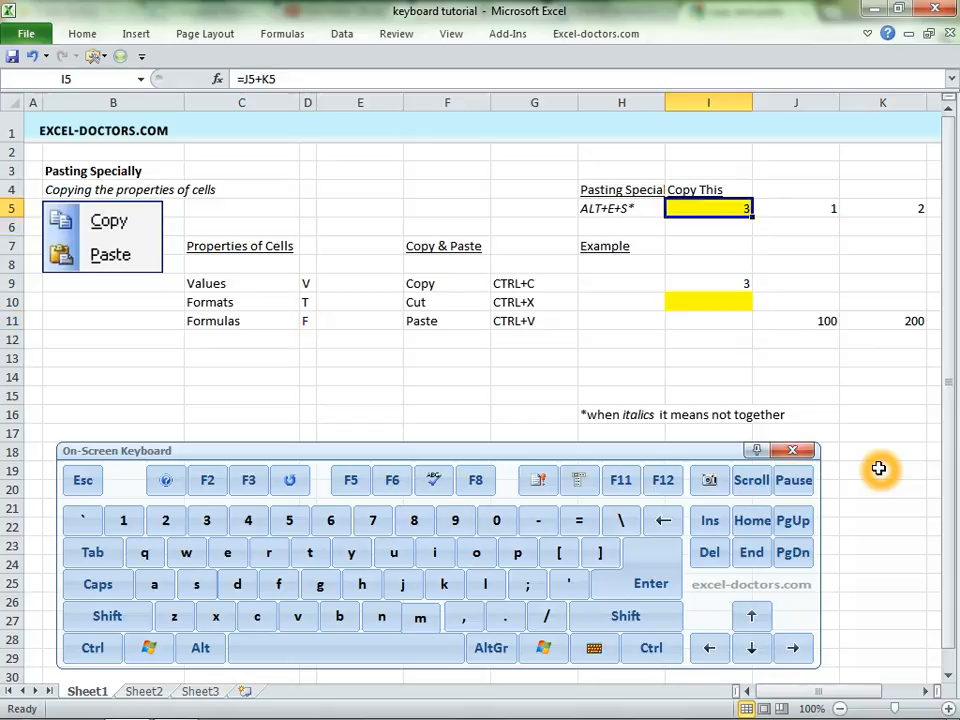
key(F2)
key(Escape)
- Copy cell I5 into I11 using Paste Special with the Formulas option, and inspect the pasted formula's references
key(ctrl+c)
key(Down)
key(Down)
key(Down)
key(Down)
key(Down)
key(Down)
key(alt)
key(e)
key(s)
key(f)
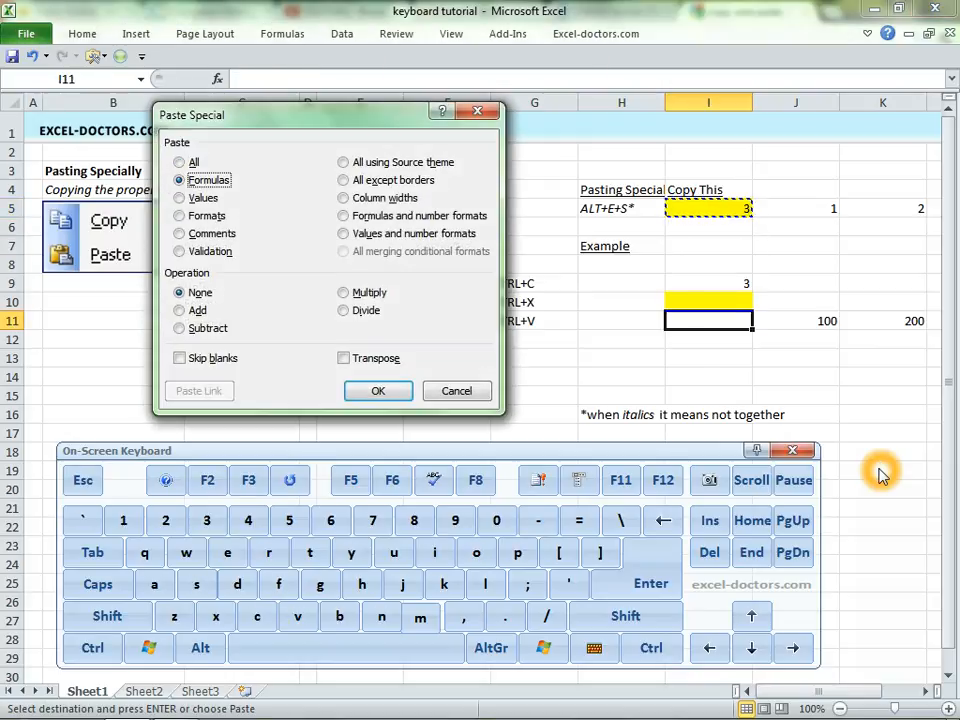
key(Return)
key(F2)
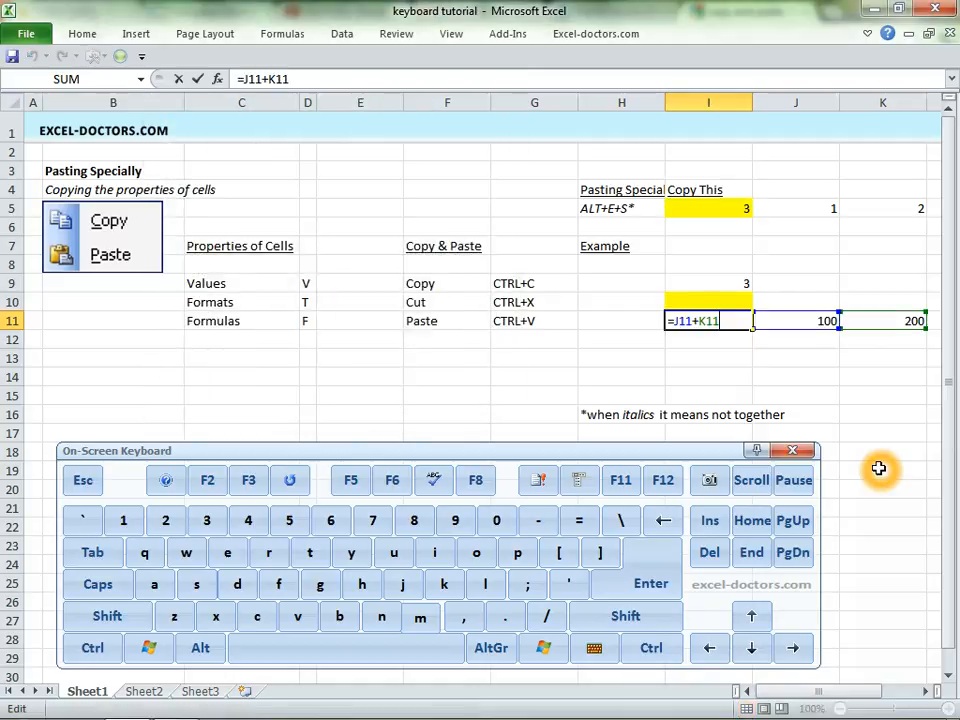
key(Escape)
- Review the Values shortcut letter in D9 and the copy, cut and paste shortcuts listed in G9:G11
key(Up)
key(Up)
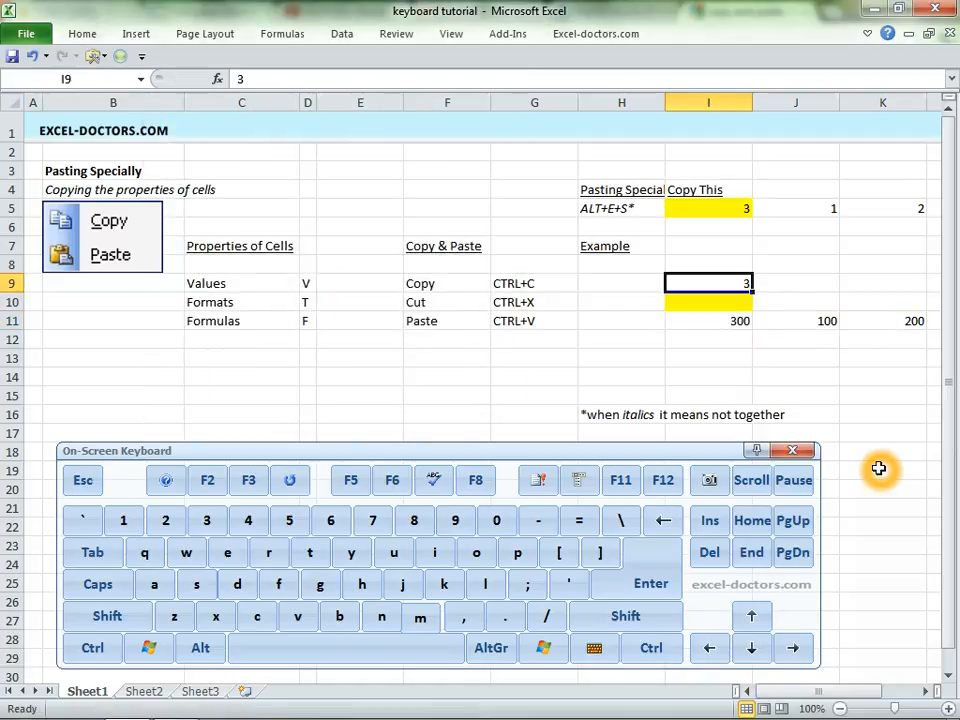
key(Left)
key(Left)
key(Left)
key(Left)
key(Left)
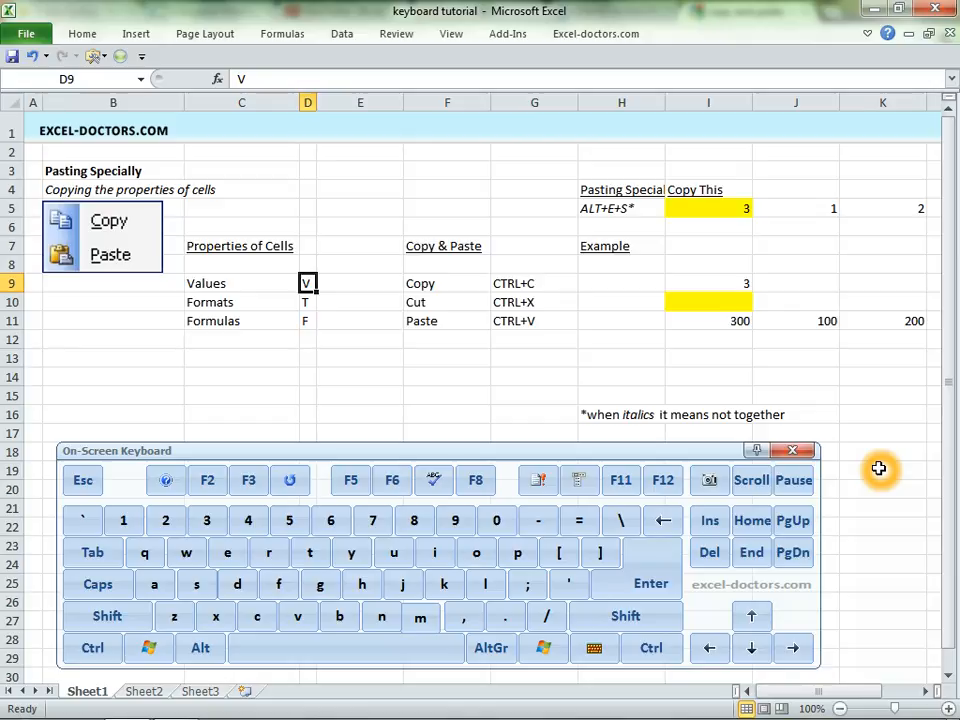
key(Right)
key(Right)
key(Right)
key(Right)
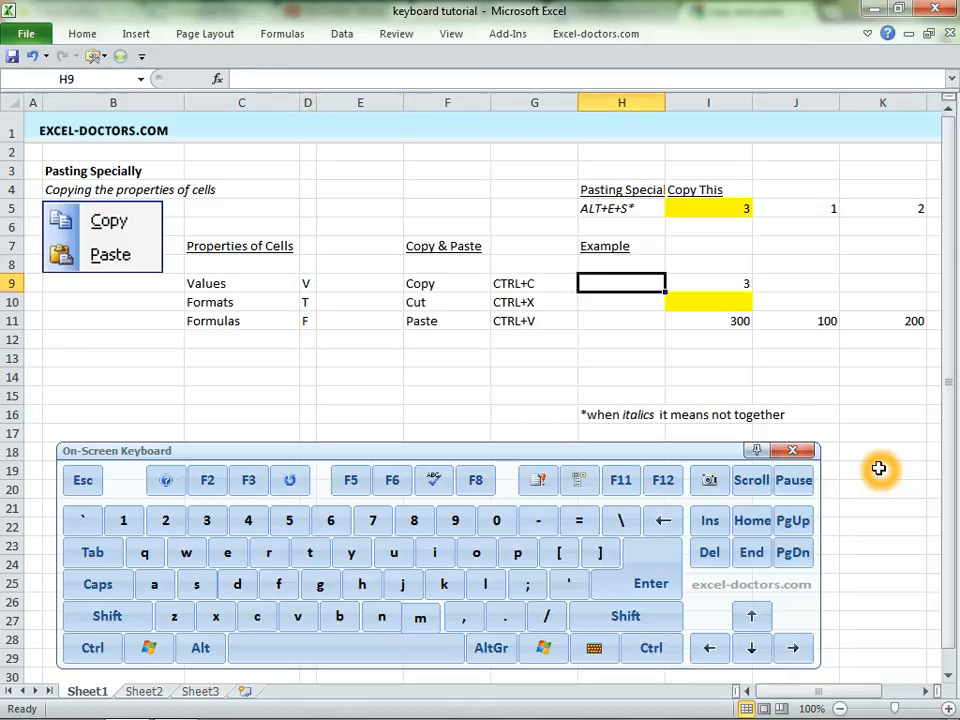
key(Left)
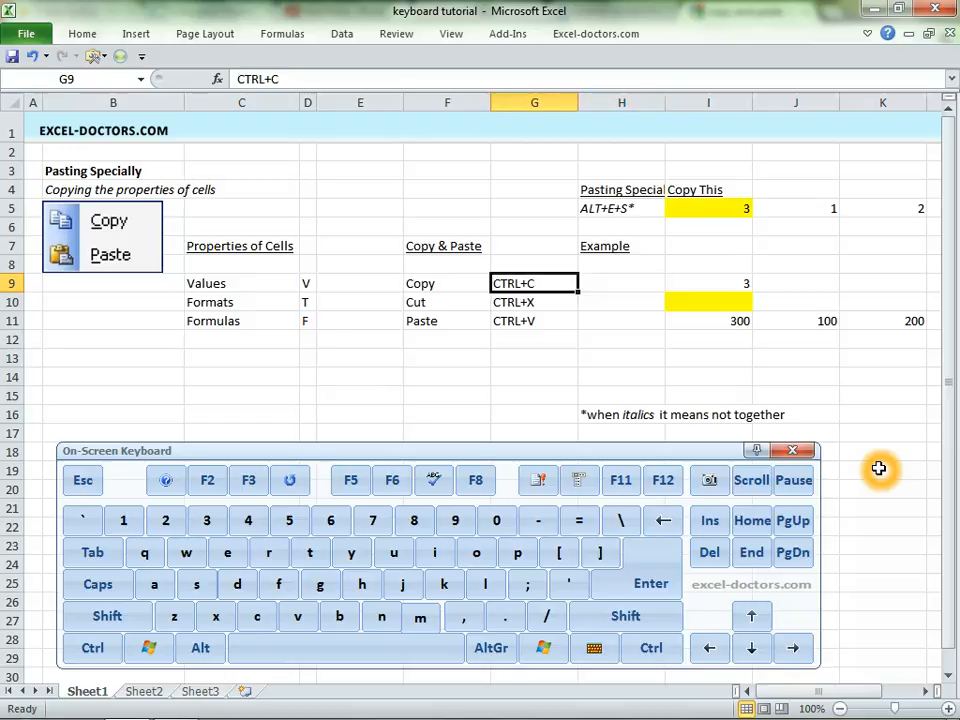
key(shift+Down)
key(shift+Down)
key(shift+Down)
key(shift+Up)
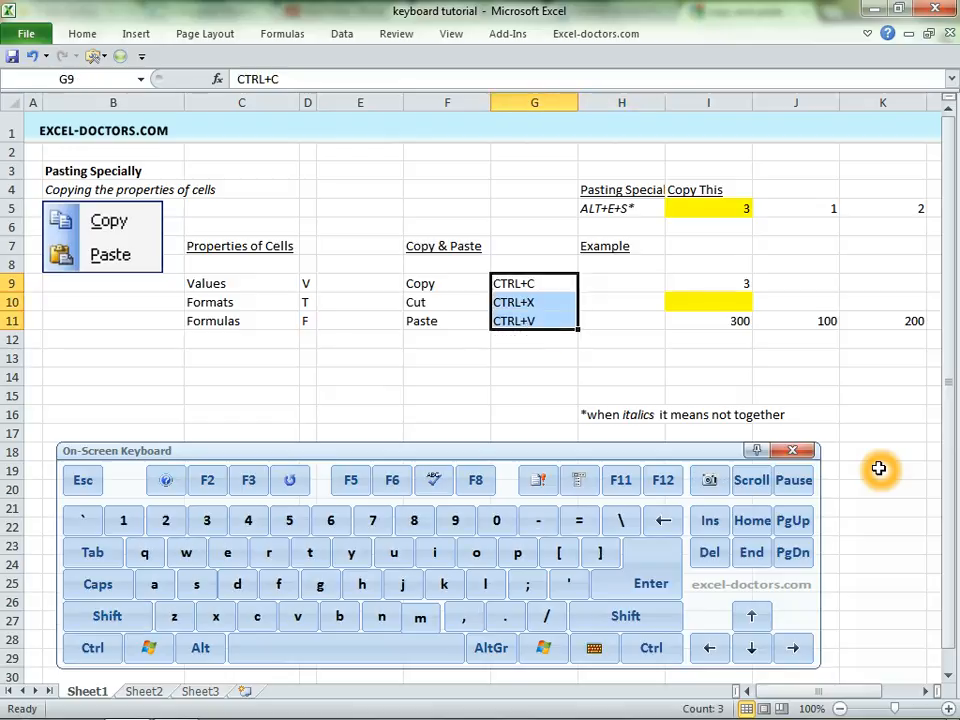
- Enter 1 in cell H9 and fill it down through H11
key(Right)
text(1)
key(Return)
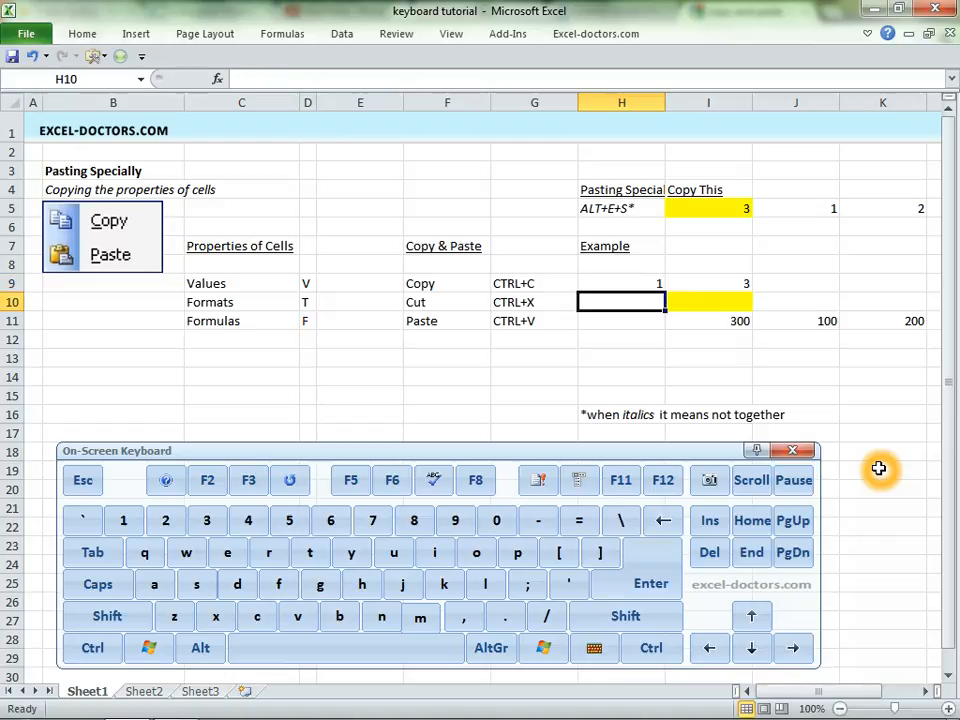
key(Up)
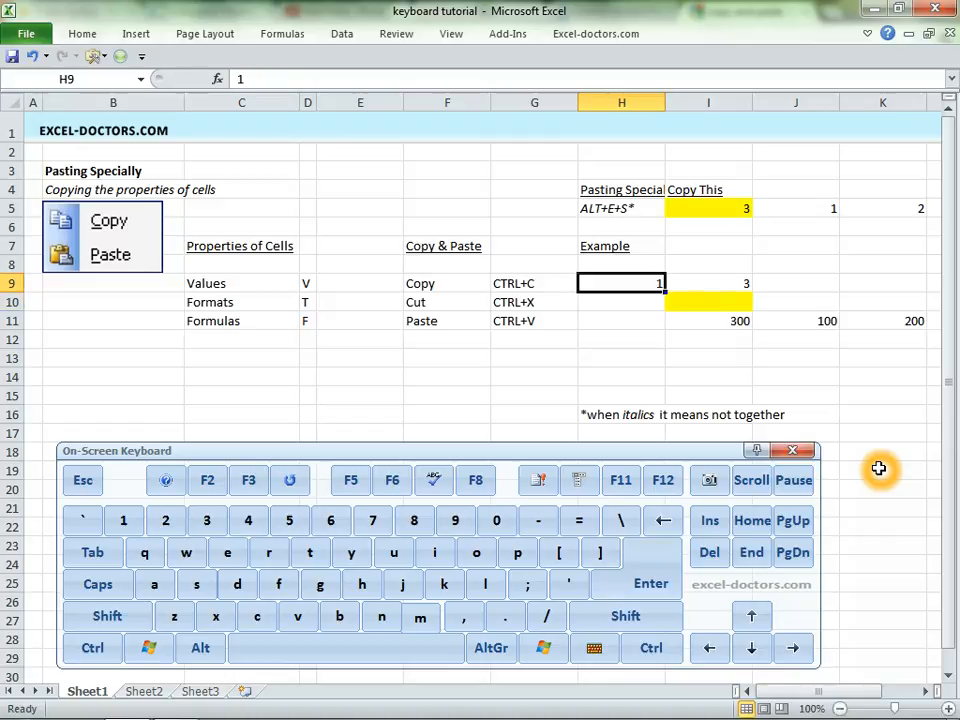
click(669, 292)
click(667, 291)
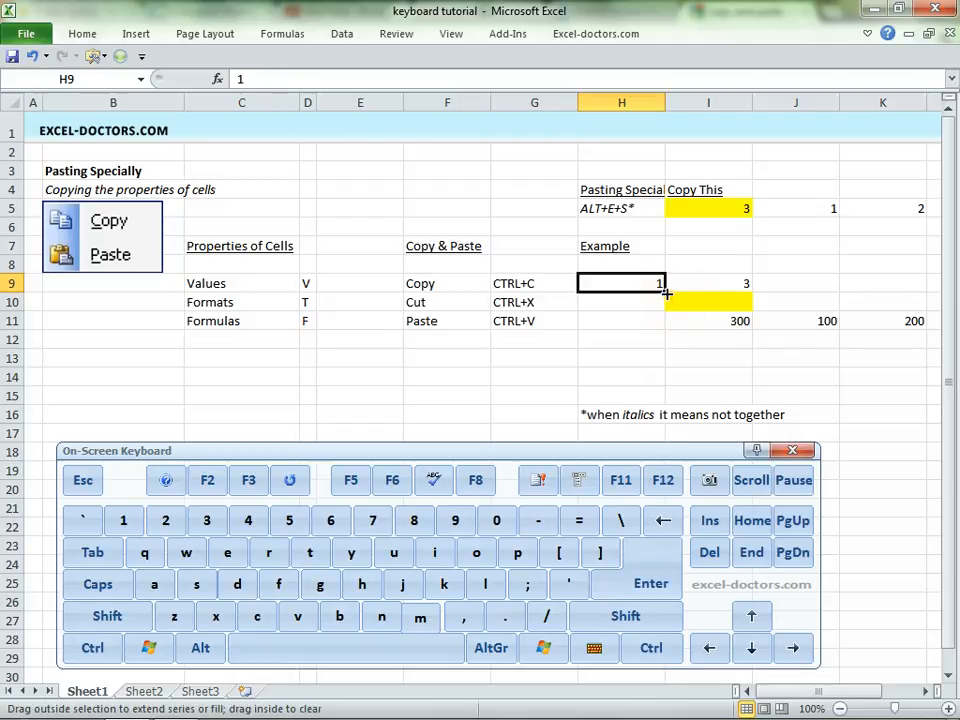
drag(667, 291, 665, 326)
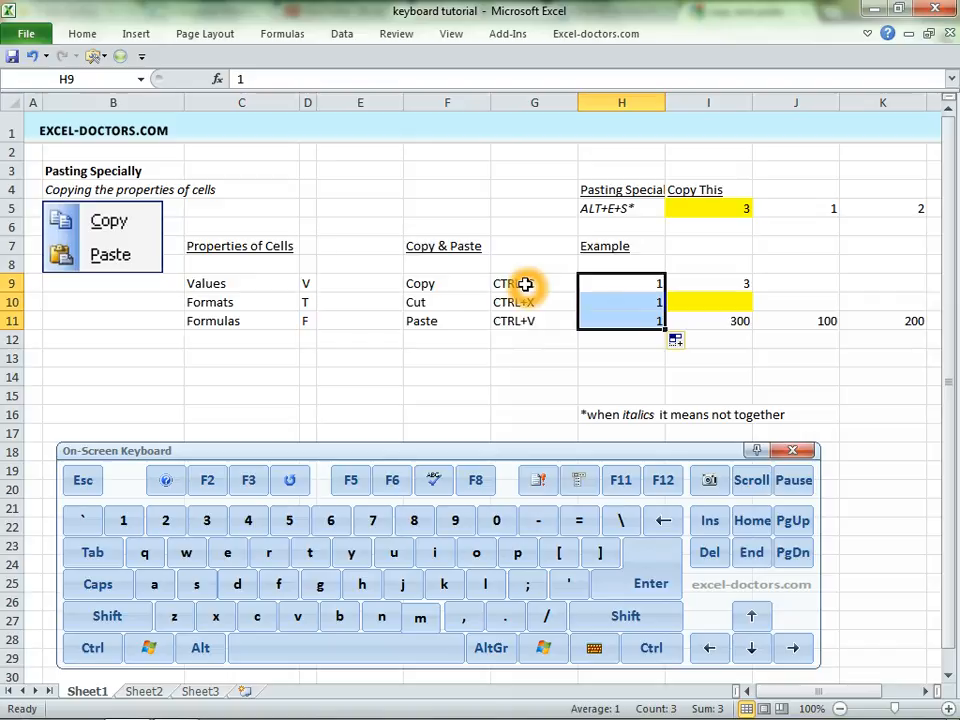
- Change the fill in H9:H11 to Fill Without Formatting and clear the contents of that range
click(676, 342)
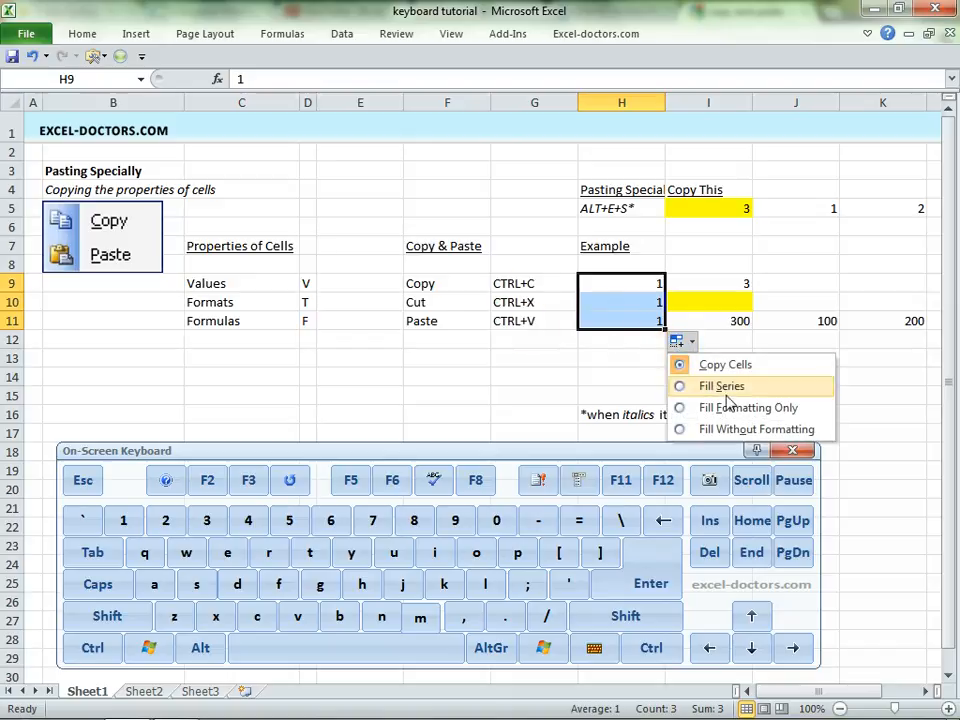
click(795, 430)
key(Delete)
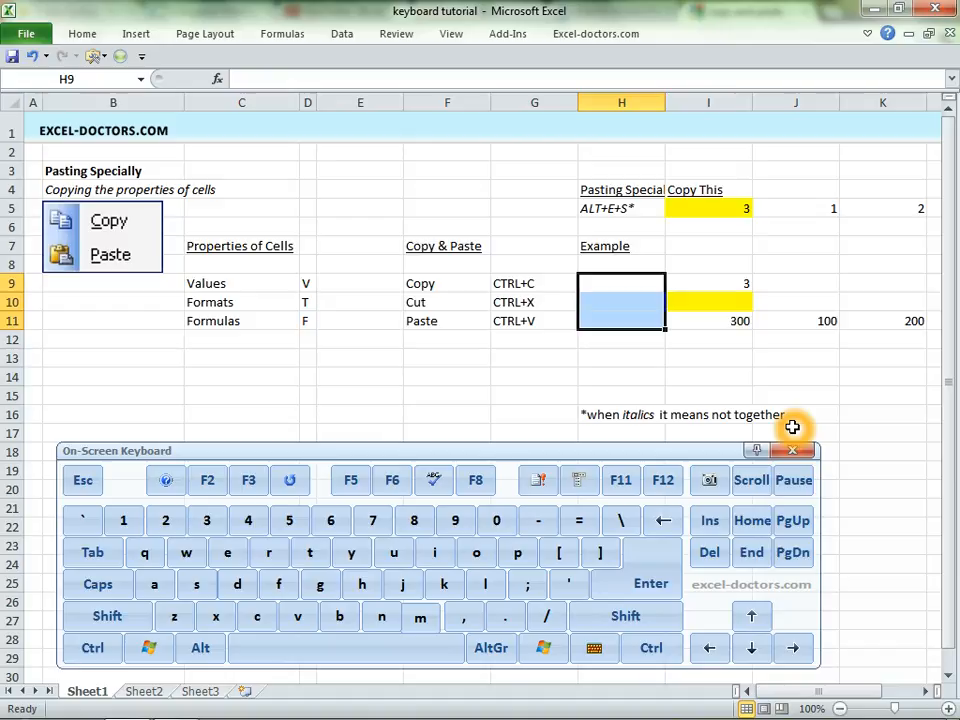
- Copy cell I5 and paste it into I10 with the Values & Source Formatting option
click(729, 209)
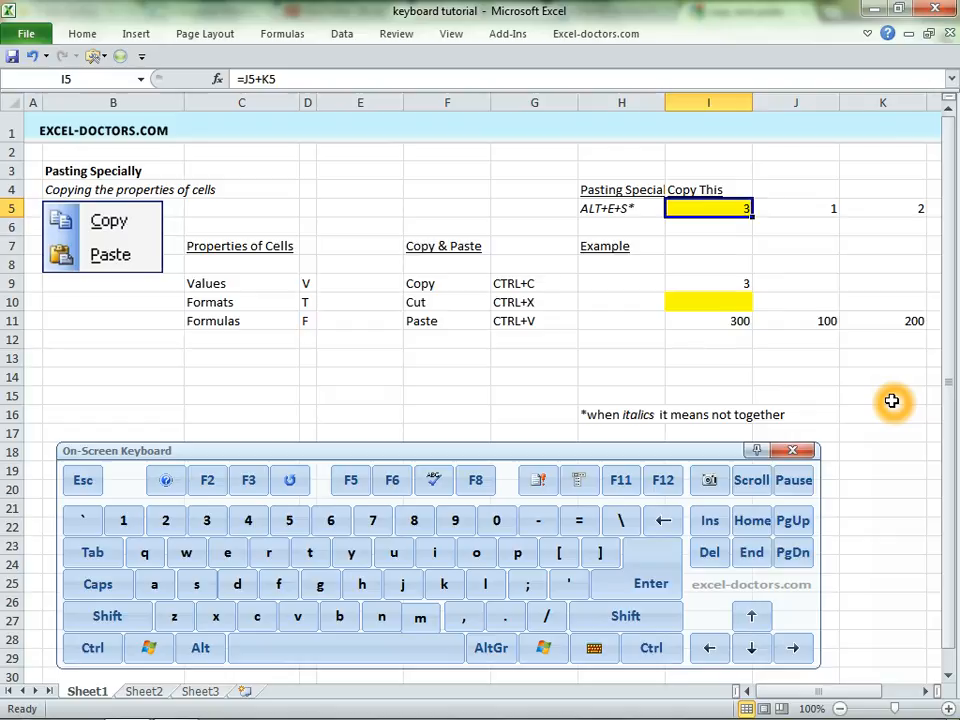
right_click(716, 205)
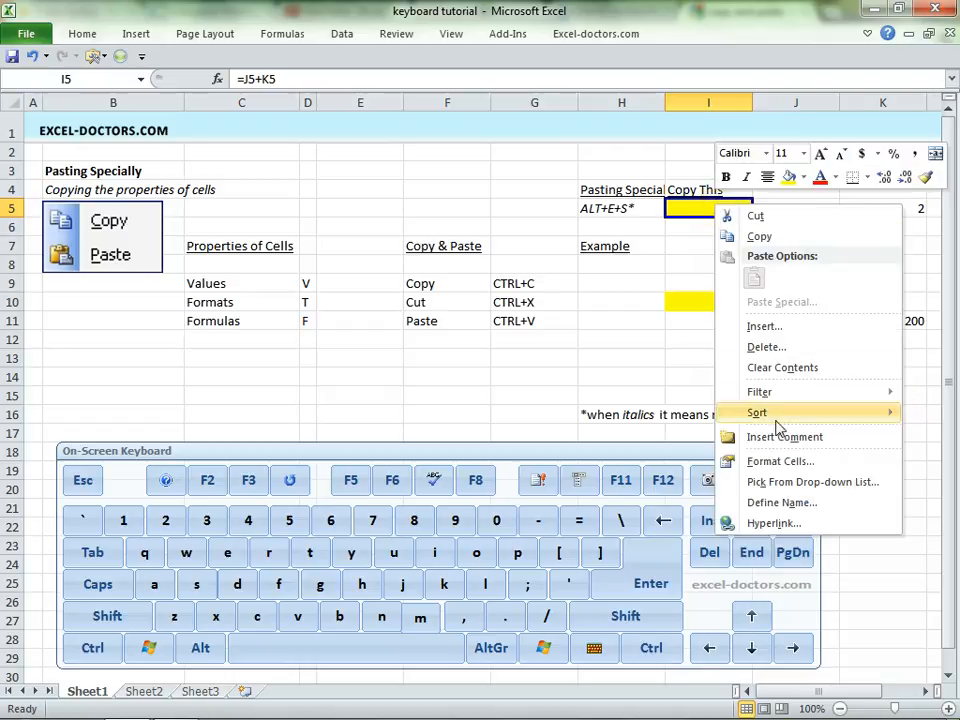
click(765, 237)
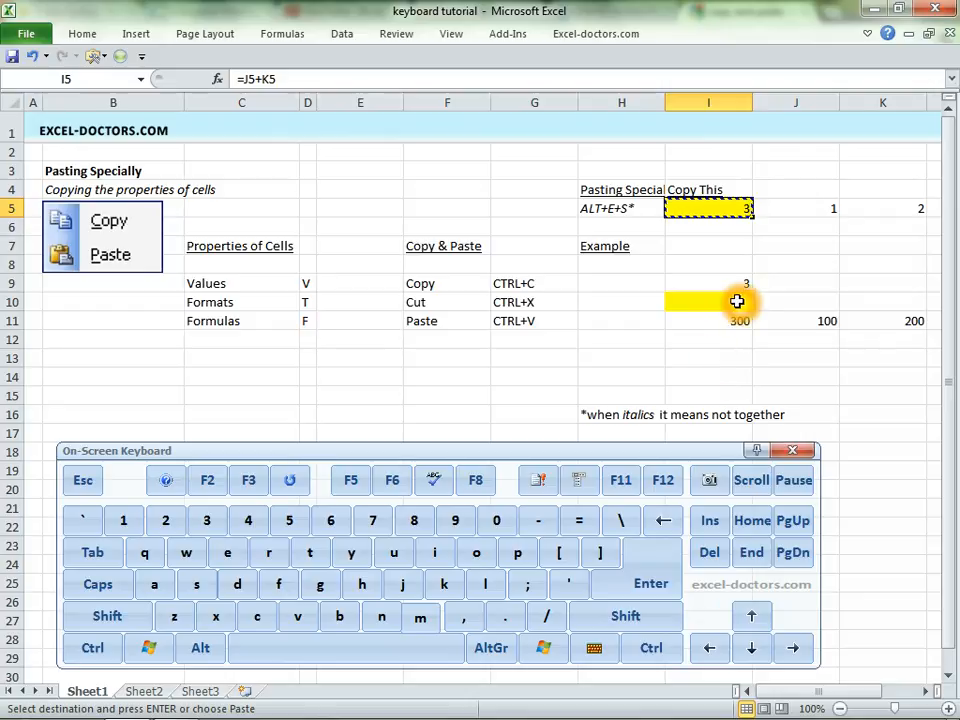
right_click(708, 300)
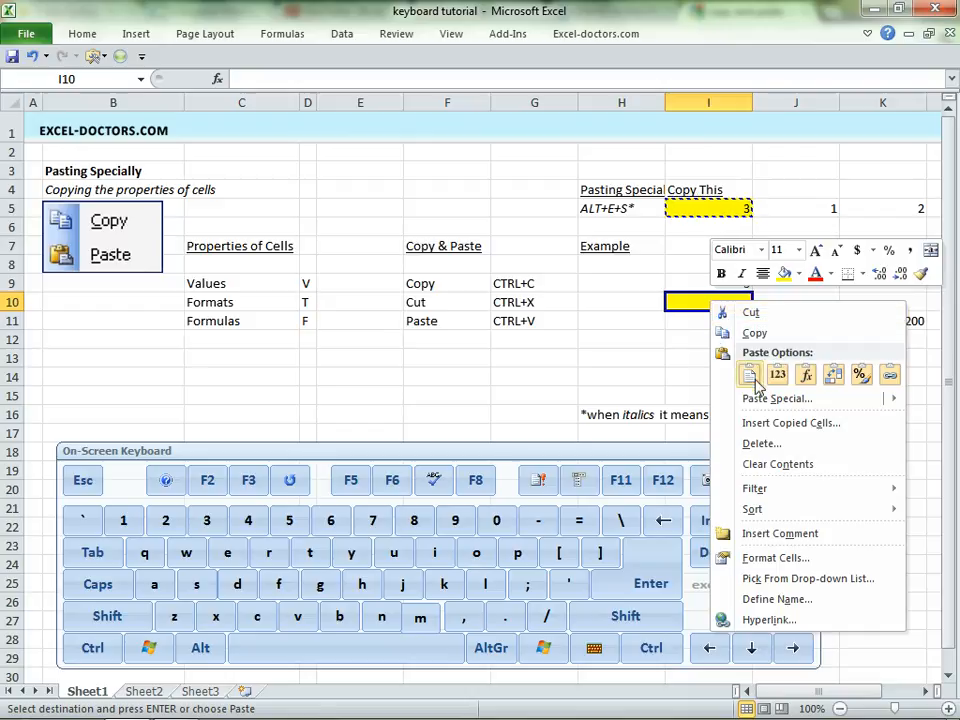
mouse_move(767, 403)
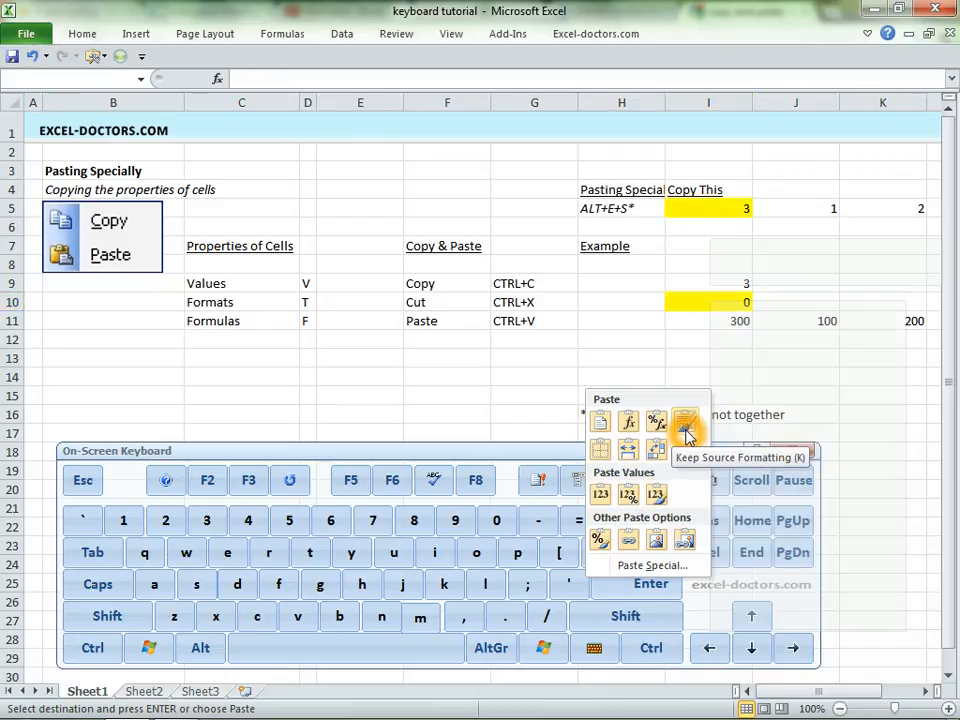
click(657, 495)
click(789, 324)
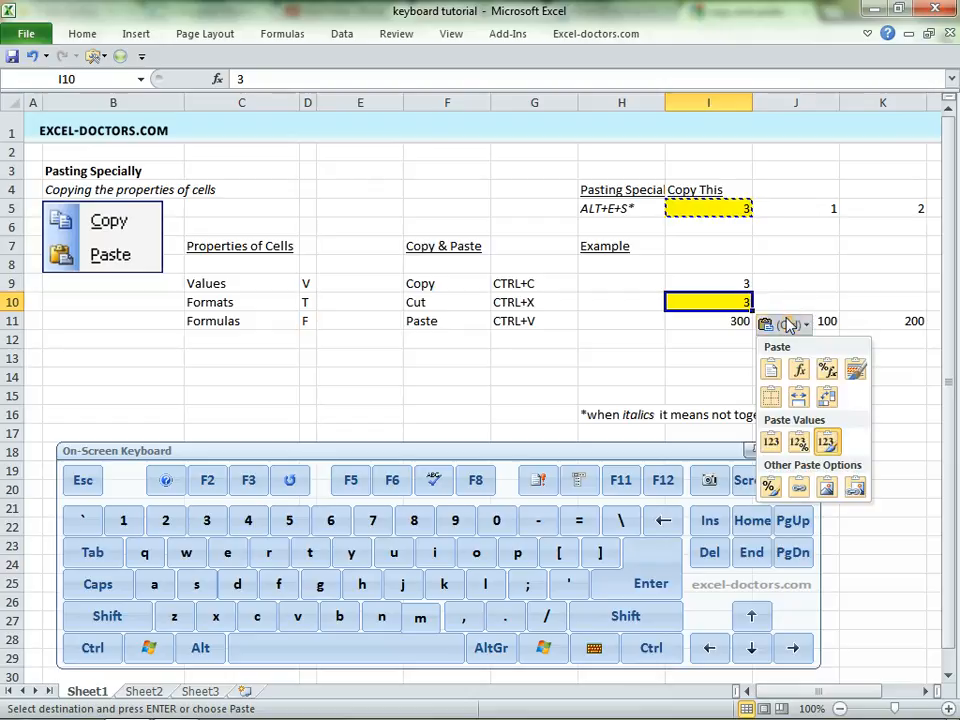
click(707, 351)
right_click(721, 205)
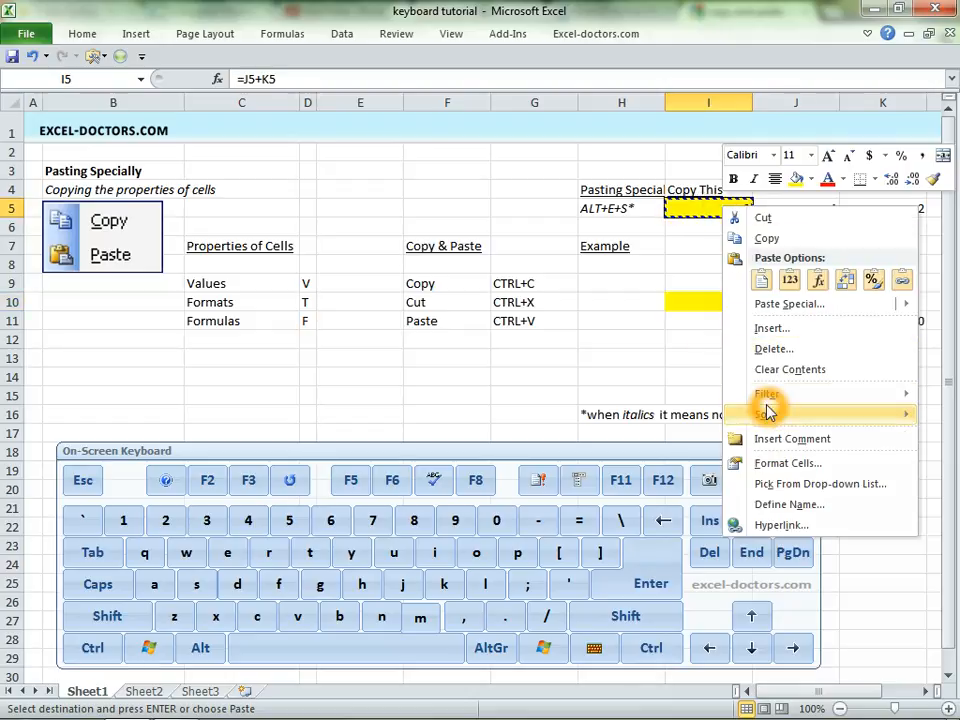
click(692, 324)
key(ctrl+v)
click(690, 343)
click(721, 376)
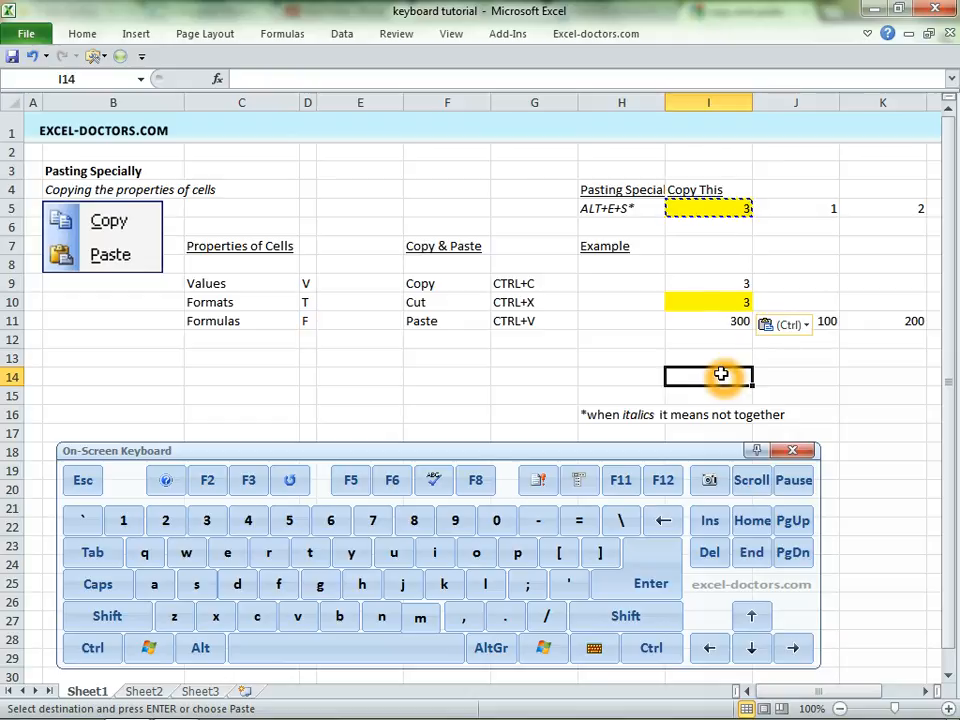
click(84, 34)
click(135, 34)
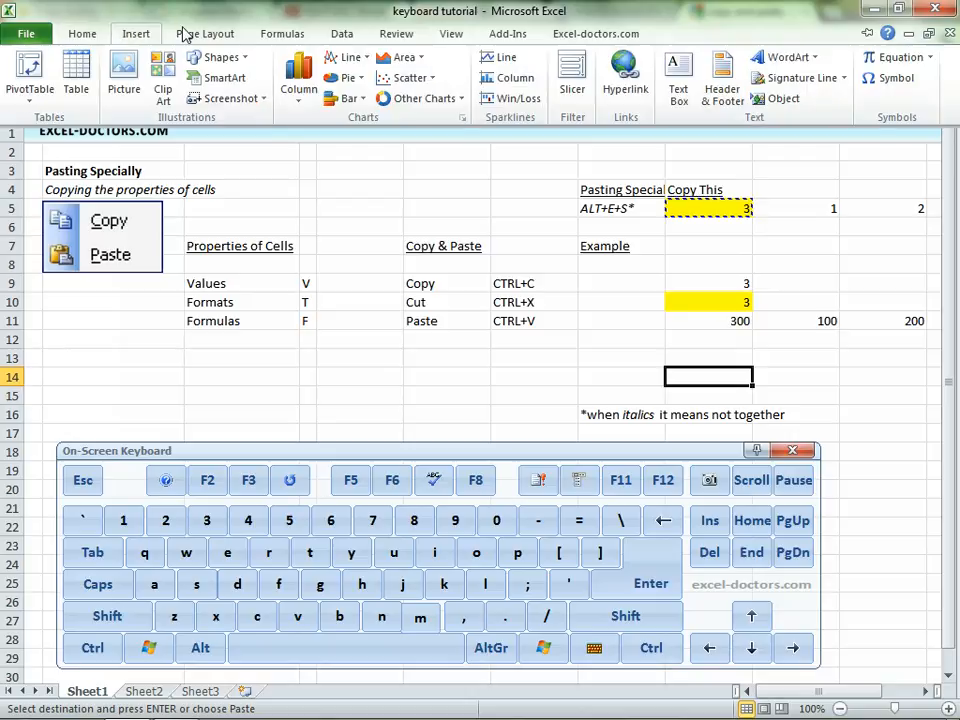
click(212, 34)
click(396, 34)
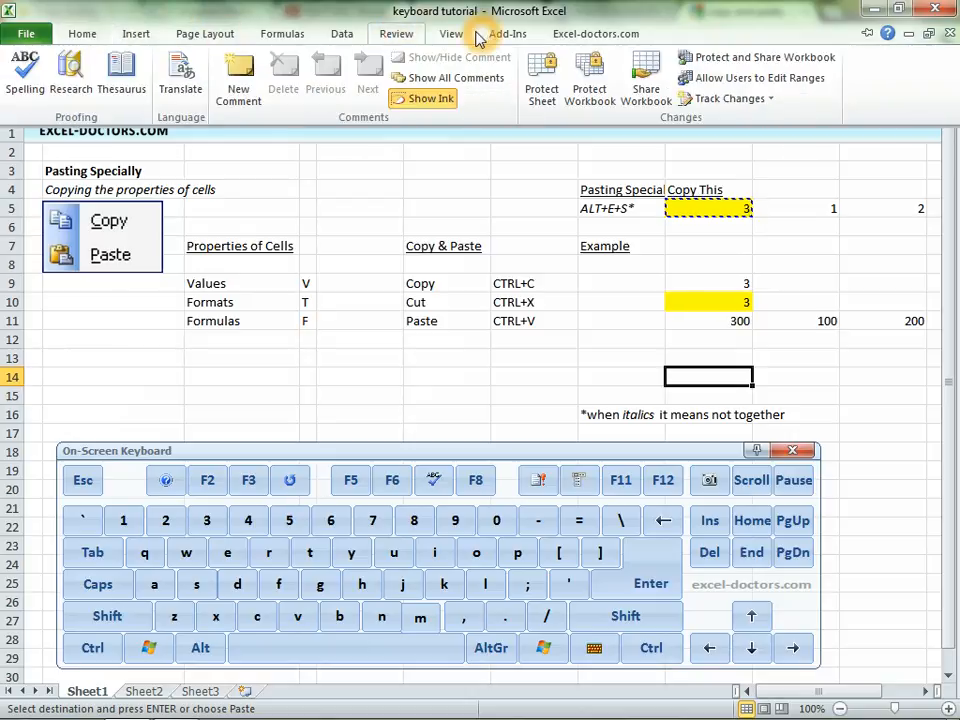
click(451, 34)
click(674, 255)
click(728, 208)
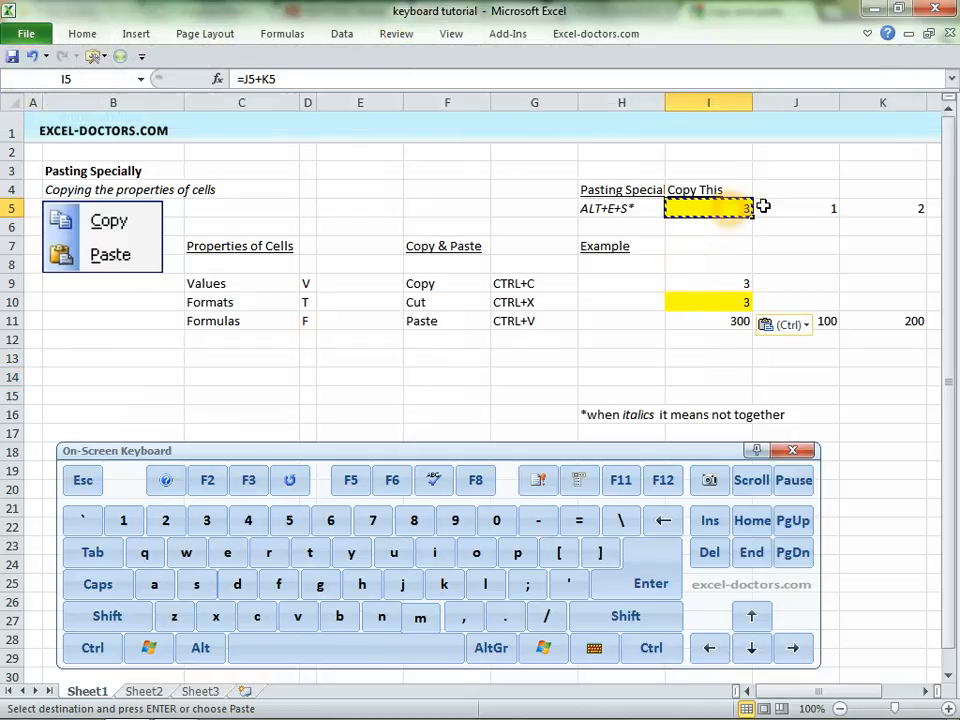
key(Down)
key(Down)
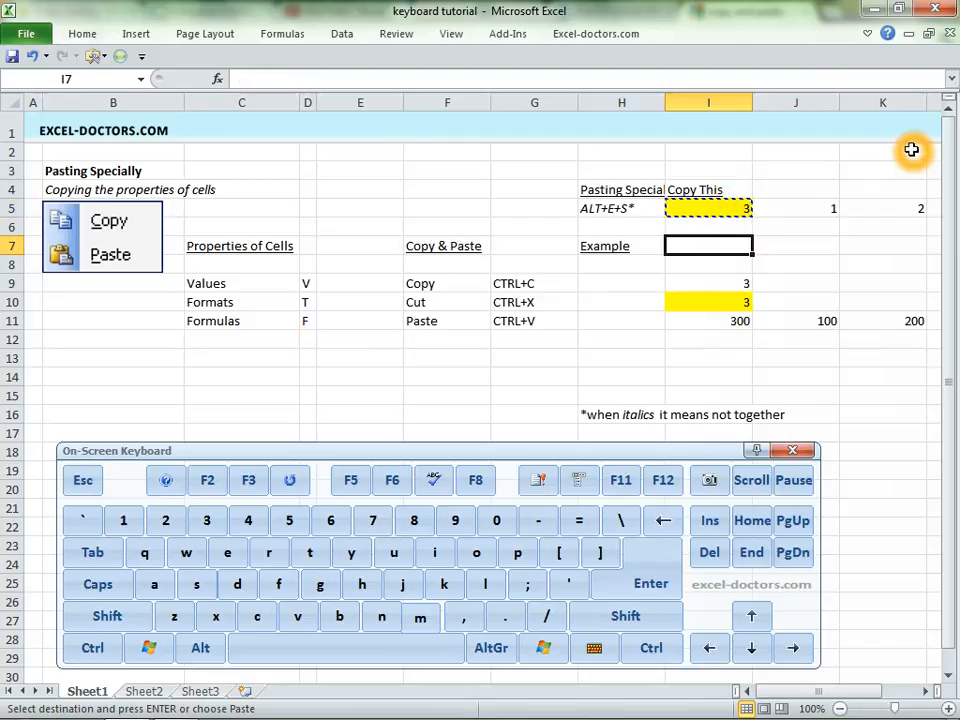
key(Down)
key(Down)
key(Down)
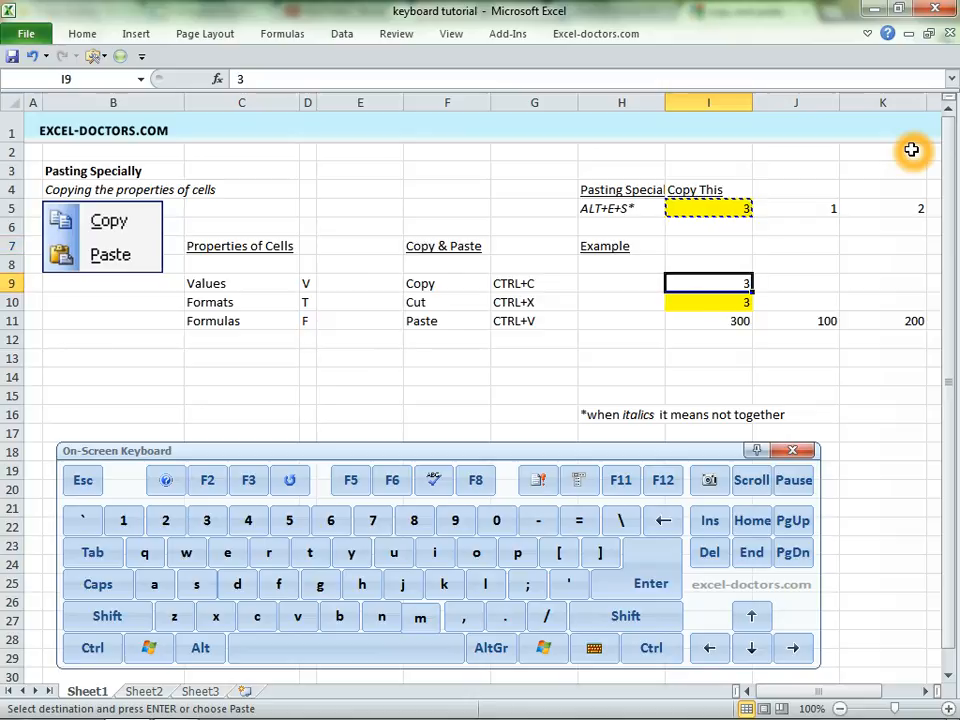
- Clear the contents of the range C2:K16
click(229, 153)
drag(229, 153, 921, 414)
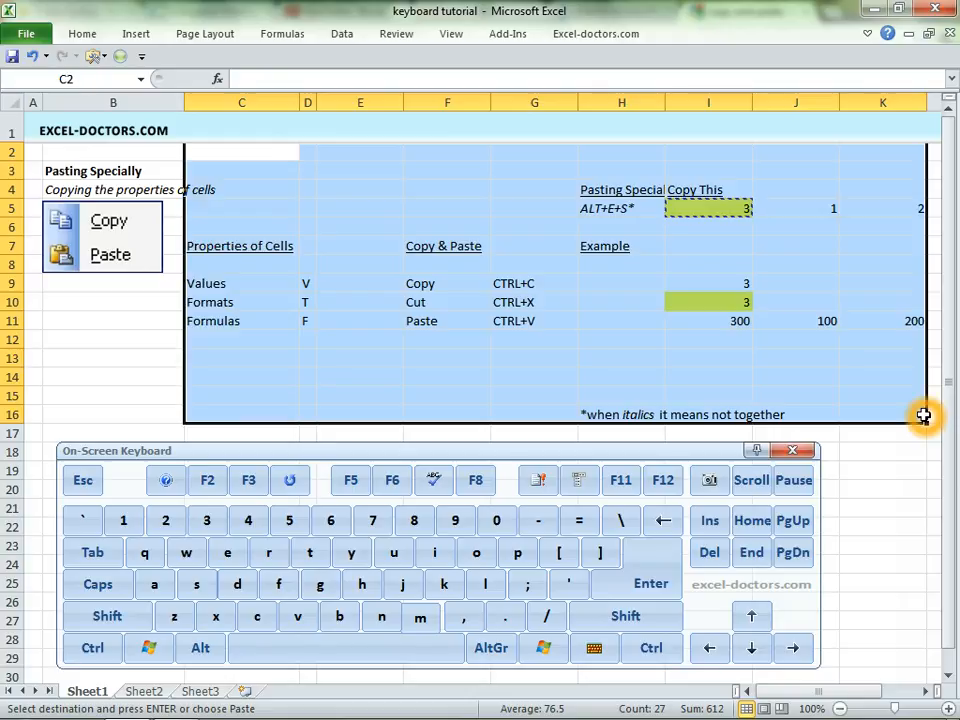
key(Delete)
- Copy the blank cell I3 and paste it over I3:I10 to remove the yellow fills
key(Down)
key(Right)
key(Right)
key(Right)
key(Right)
key(Right)
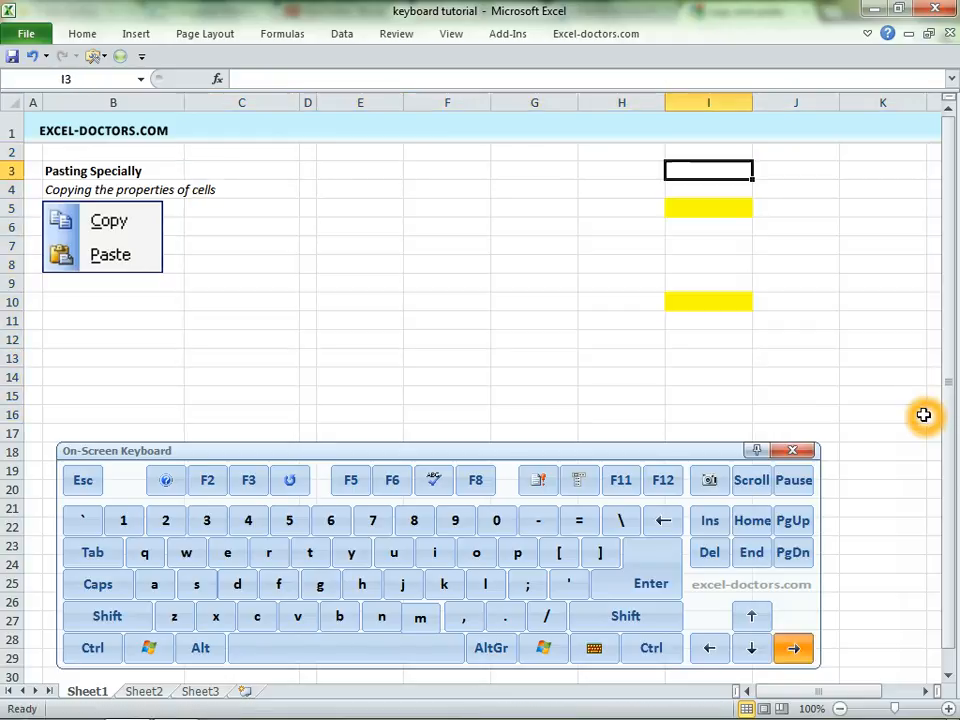
key(Right)
key(ctrl+c)
key(shift+Down)
key(shift+Down)
key(shift+Down)
key(shift+Down)
key(shift+Down)
key(shift+Down)
key(shift+Down)
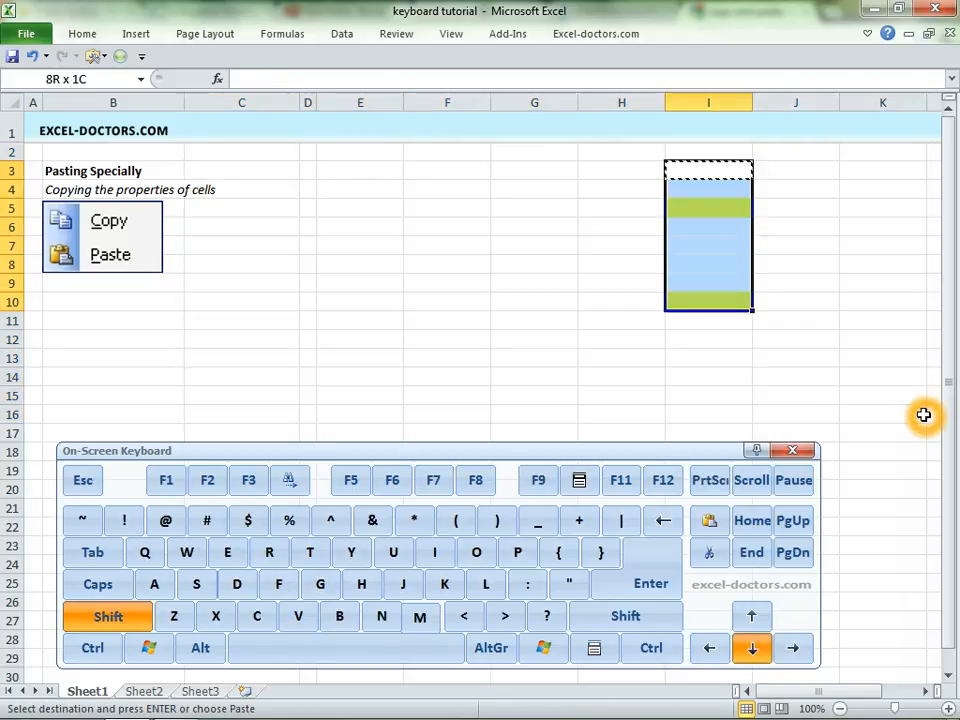
key(ctrl+v)
- Enter 1 in cell F6
key(Left)
key(Left)
key(Left)
key(Left)
key(Down)
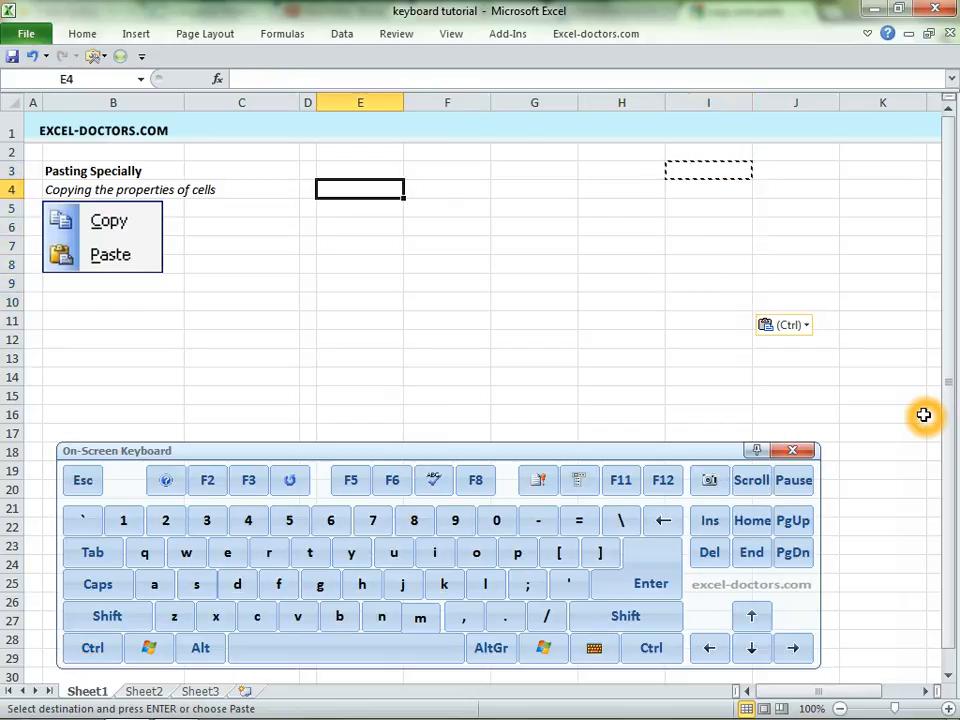
key(Down)
key(Down)
key(Right)
text(1)
key(Return)
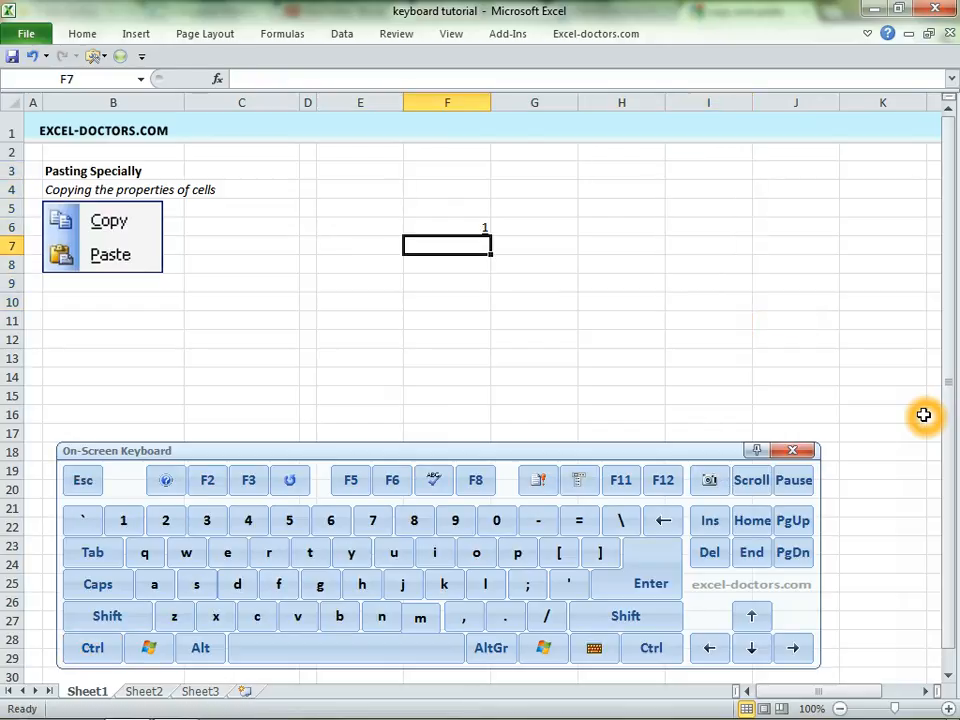
- Enter 500 in cell H6
key(Up)
key(Right)
key(Right)
key(Right)
key(Left)
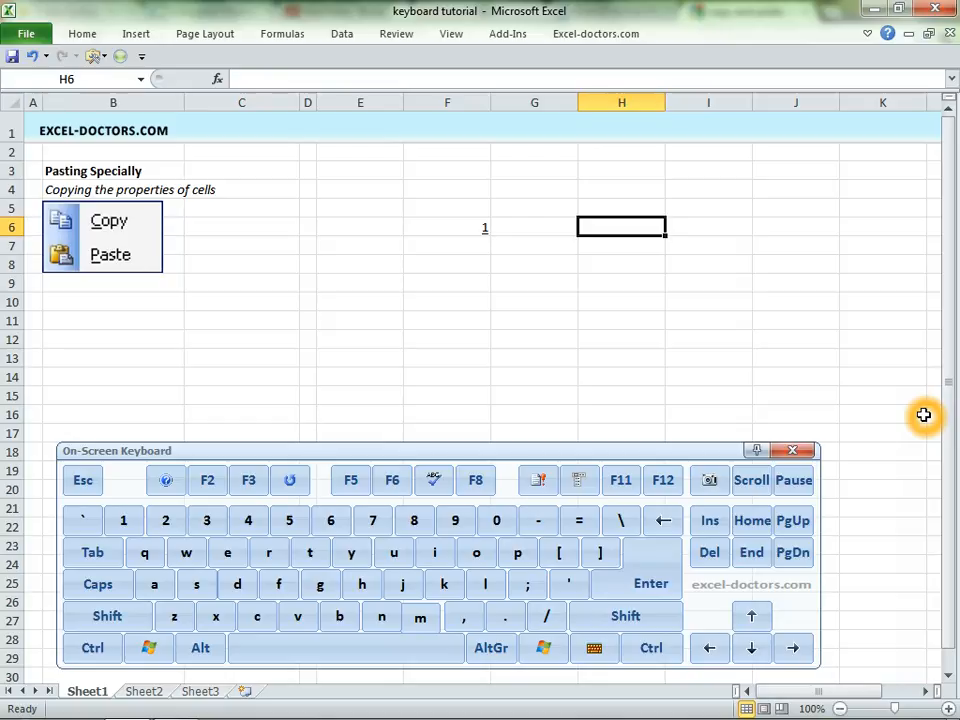
text(500)
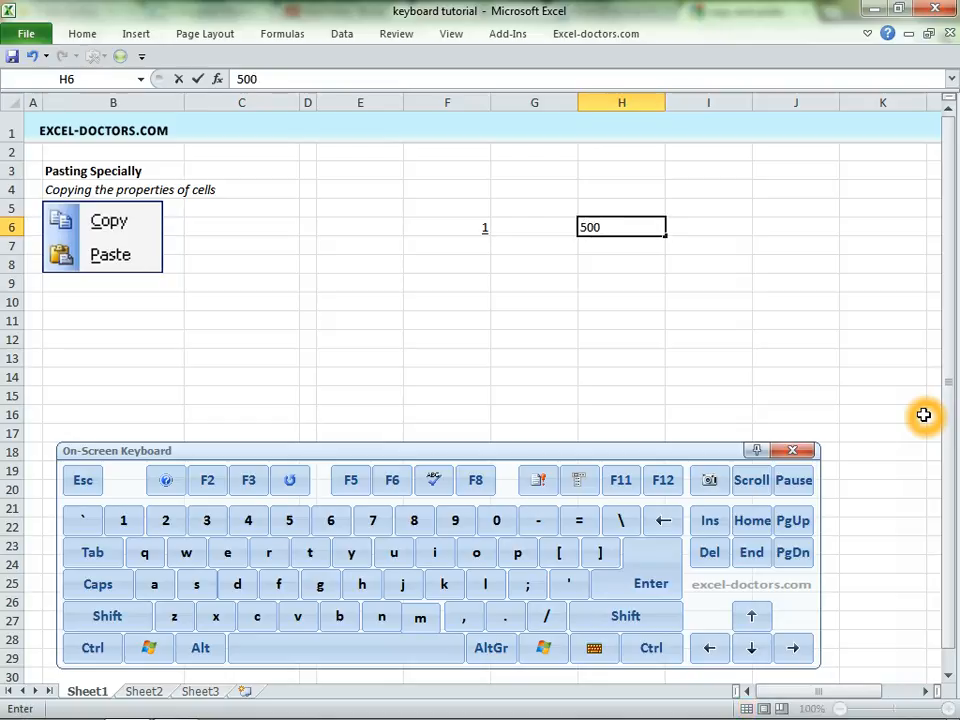
key(Return)
- Change the value in cell F6 to 2
key(Up)
key(Left)
key(Left)
text(2)
key(Return)
key(Down)
key(Down)
key(Up)
key(Up)
key(Up)
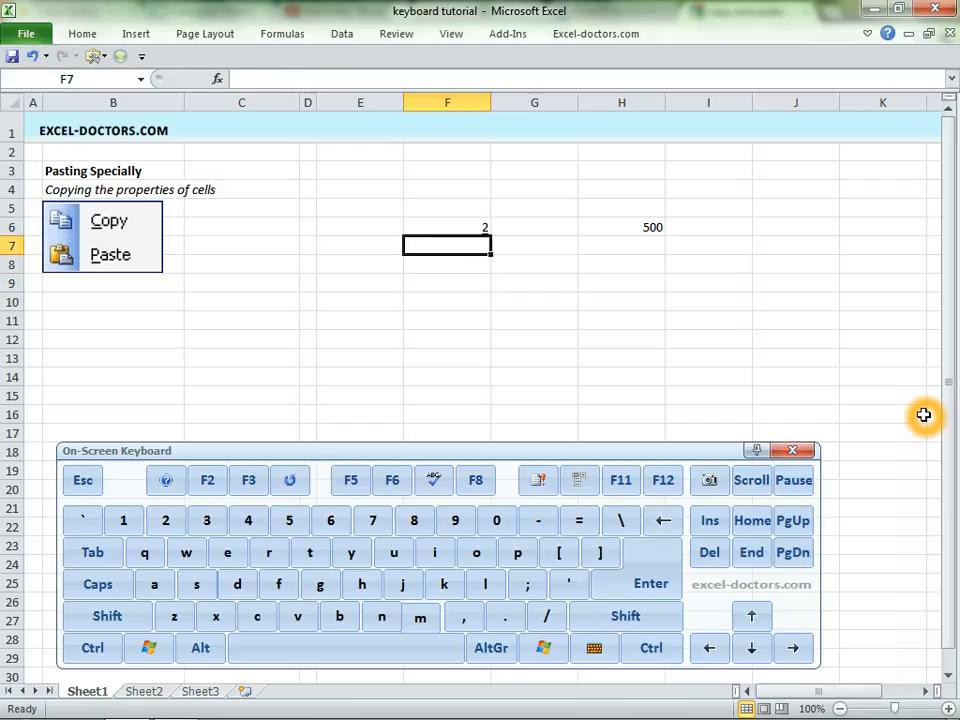
key(Down)
key(Up)
key(Right)
key(Right)
key(Right)
key(Left)
key(Left)
key(Left)
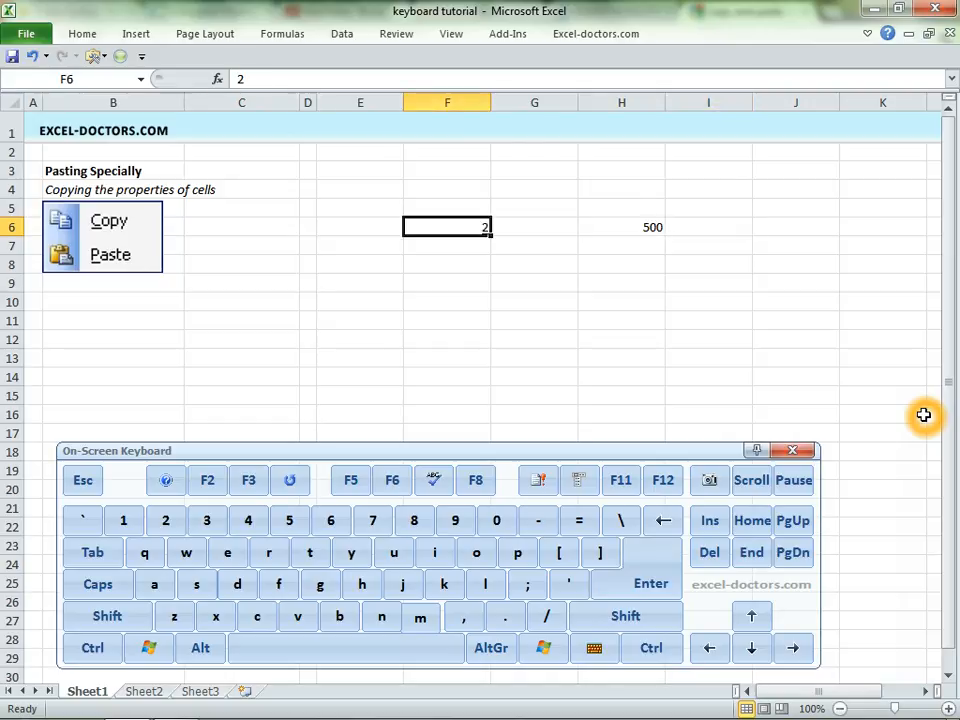
- Copy cell F6 and review the Paste Special options for H6, closing the dialog without applying any
key(ctrl+c)
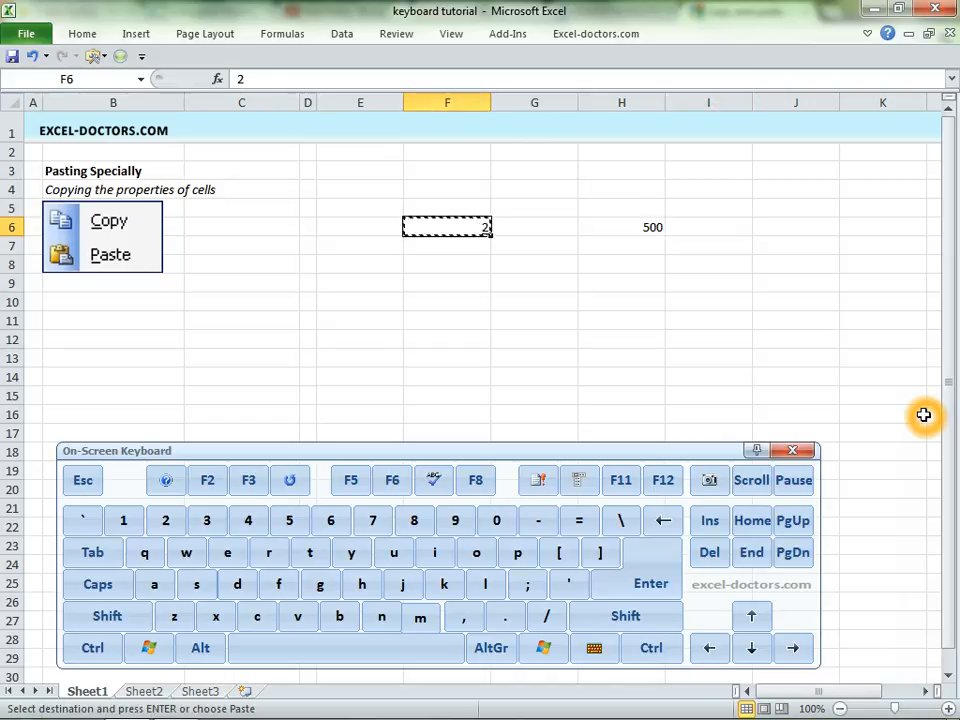
key(Right)
key(Right)
key(alt)
key(e)
key(s)
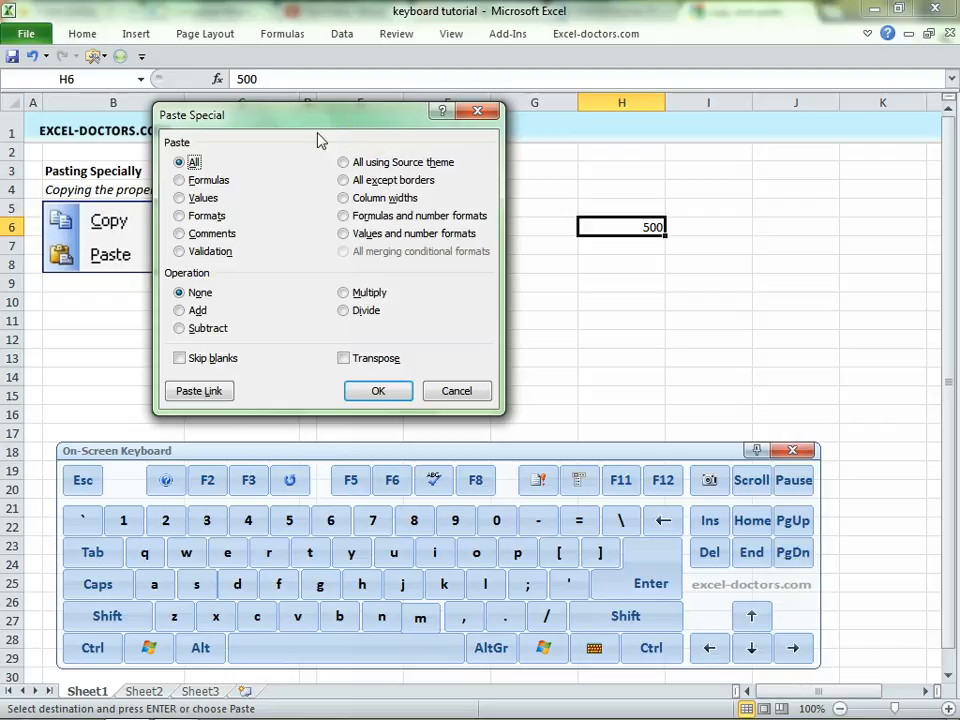
mouse_move(317, 118)
mouse_down()
mouse_move(321, 134)
mouse_move(313, 126)
mouse_up()
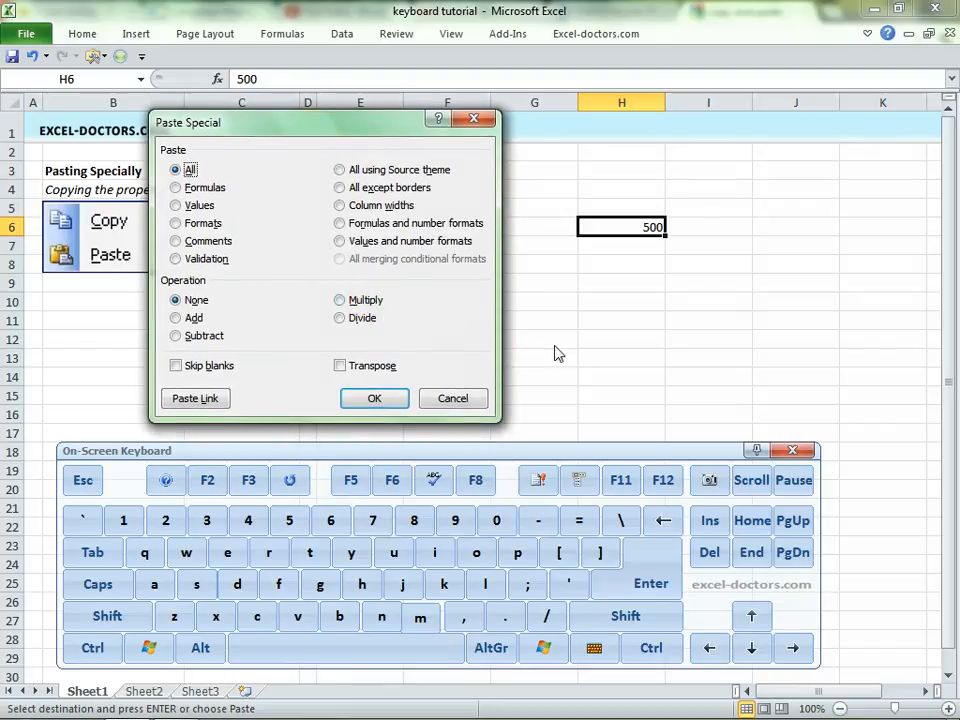
key(Escape)
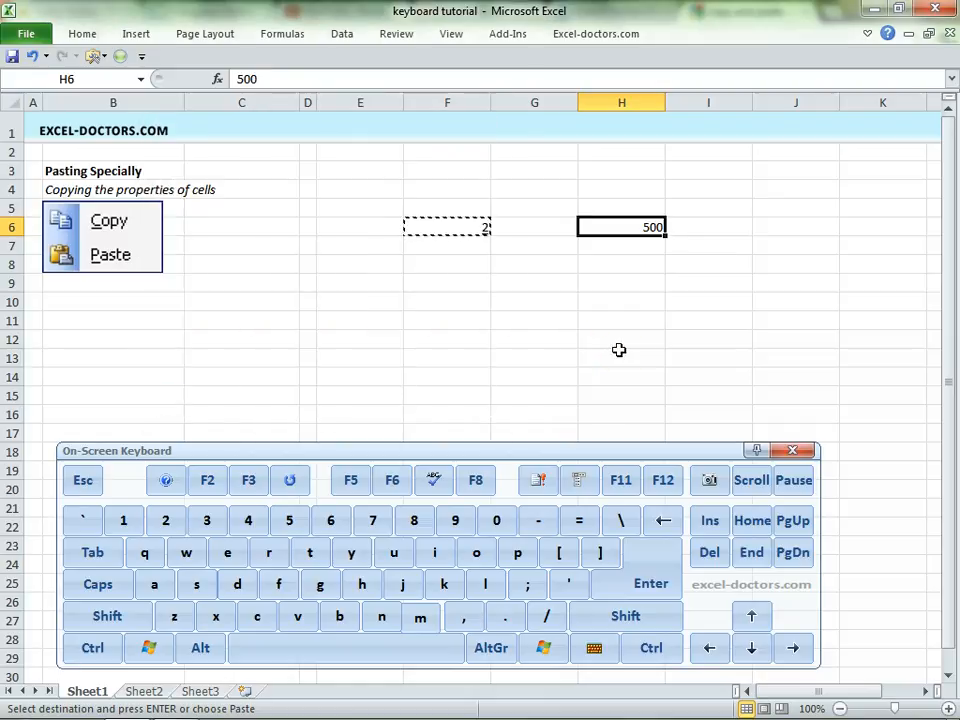
- Multiply H6 by the copied F6 value using Paste Special with the Multiply operation
key(alt)
key(e)
key(s)
key(m)
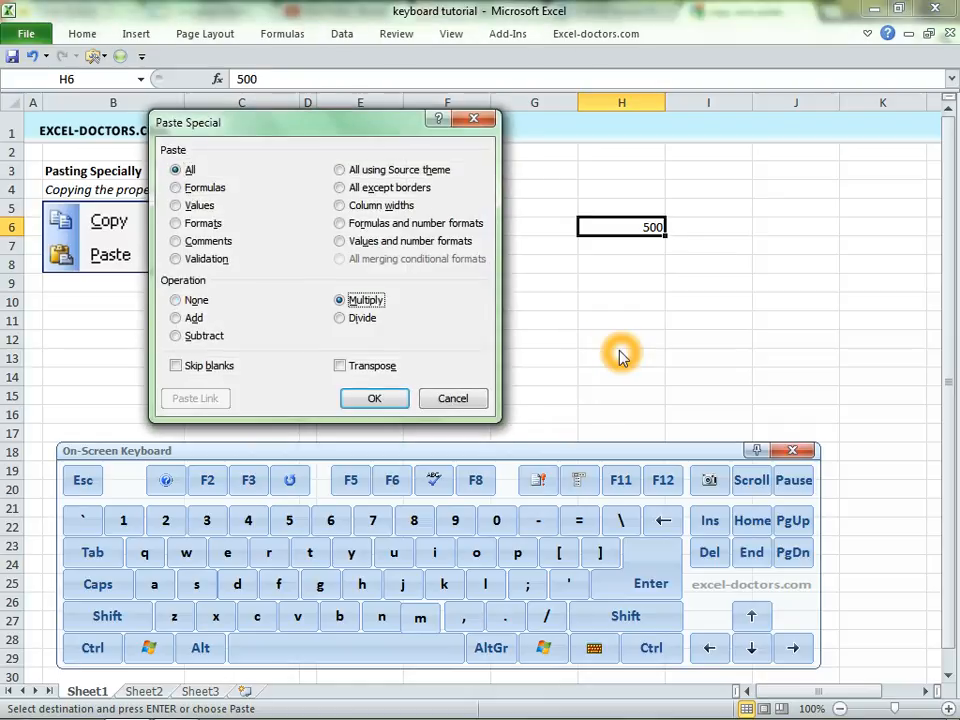
key(Return)
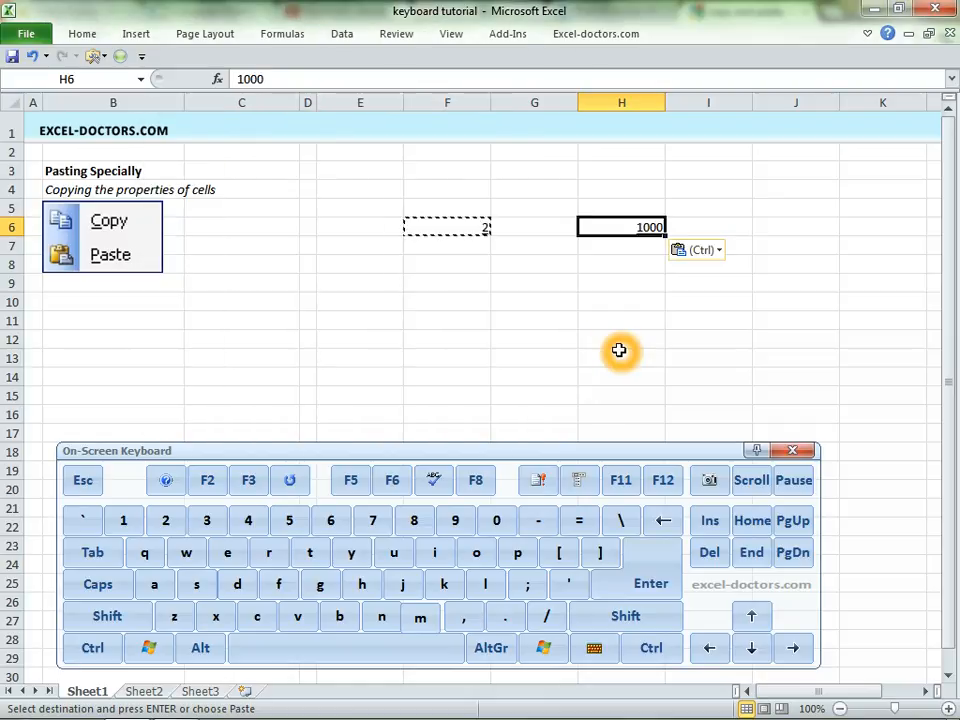
- Set cell F6 to 3 and copy it
key(Left)
key(Left)
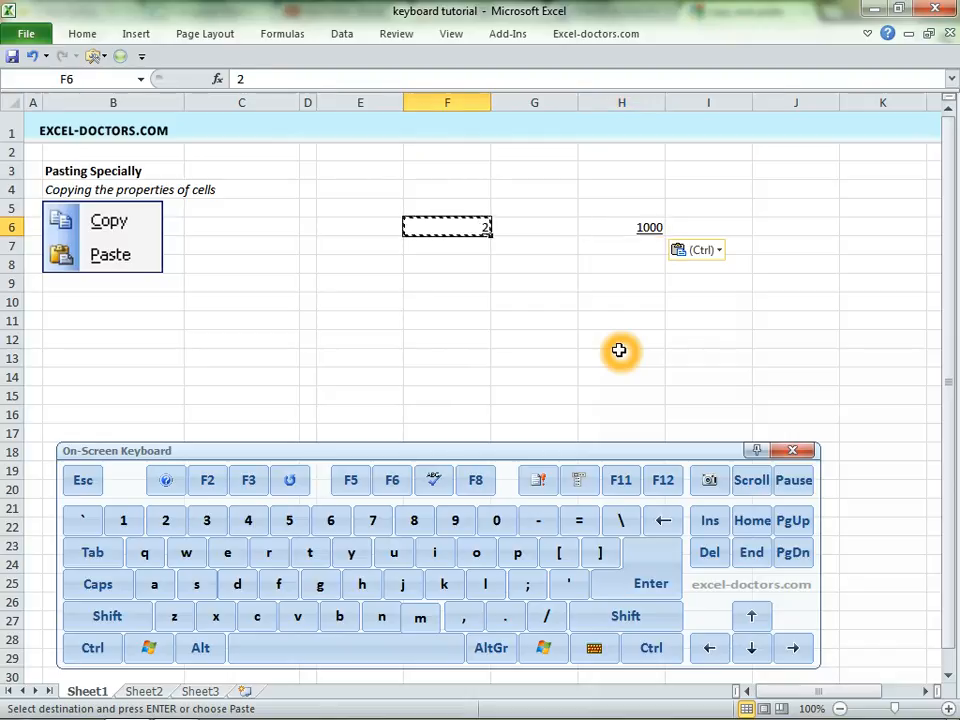
text(3)
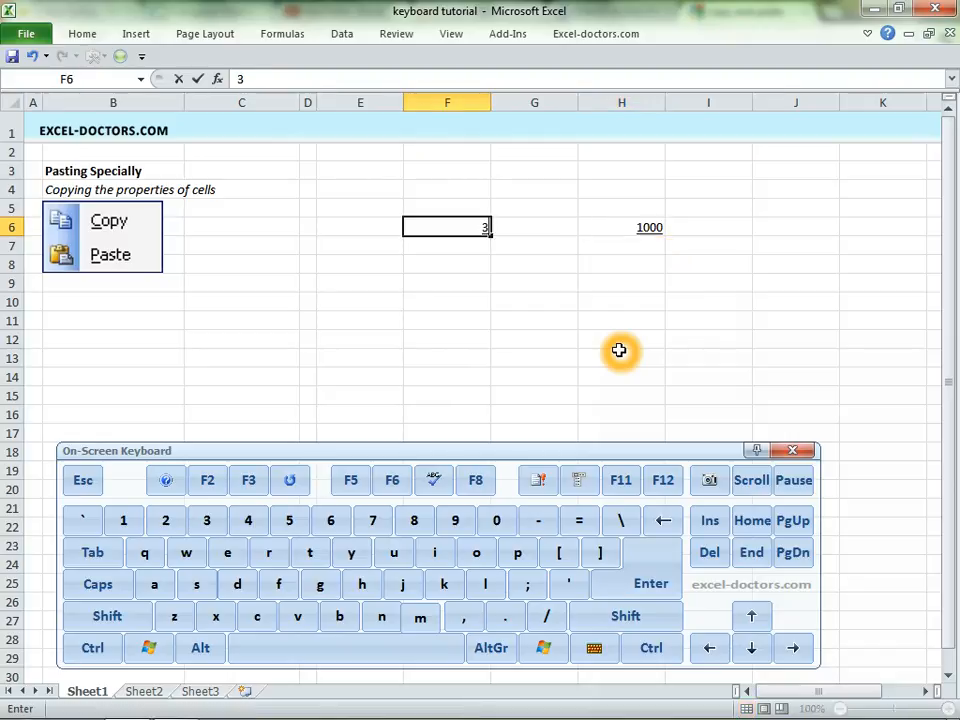
key(Return)
key(Up)
key(ctrl+c)
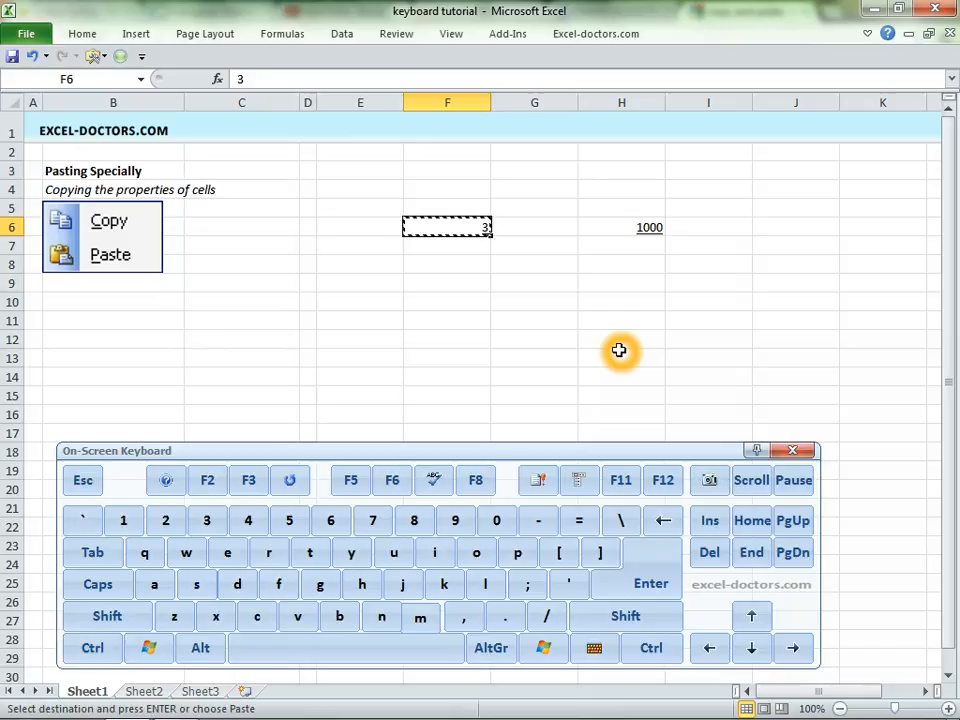
- Paste the copied 3 onto H6 through Paste Special with the Multiply operation
key(Right)
key(Right)
key(alt)
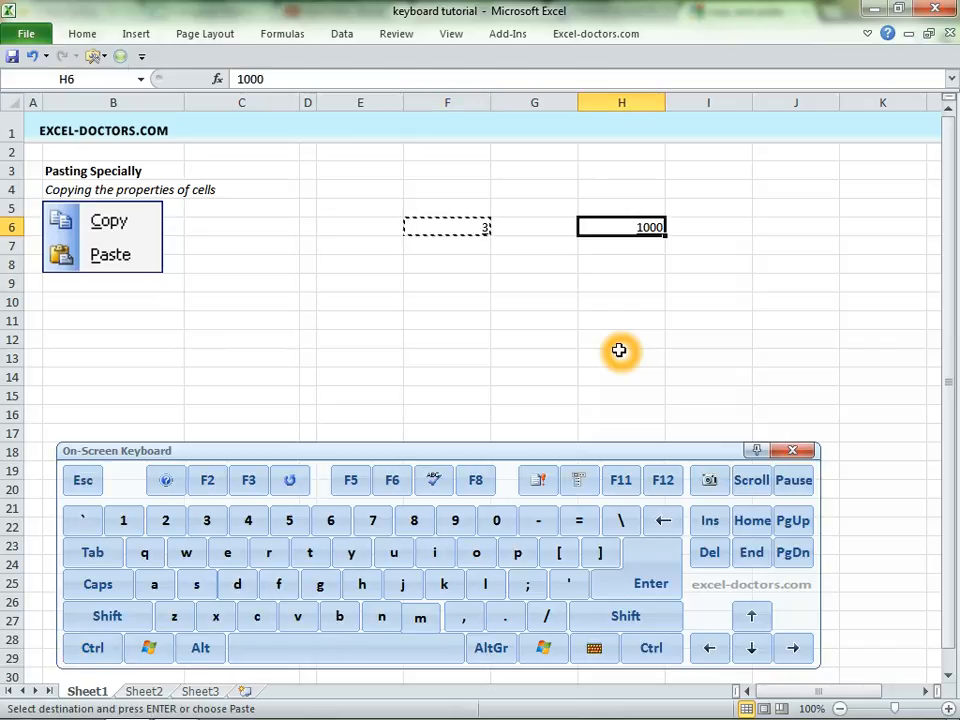
key(e)
key(s)
key(m)
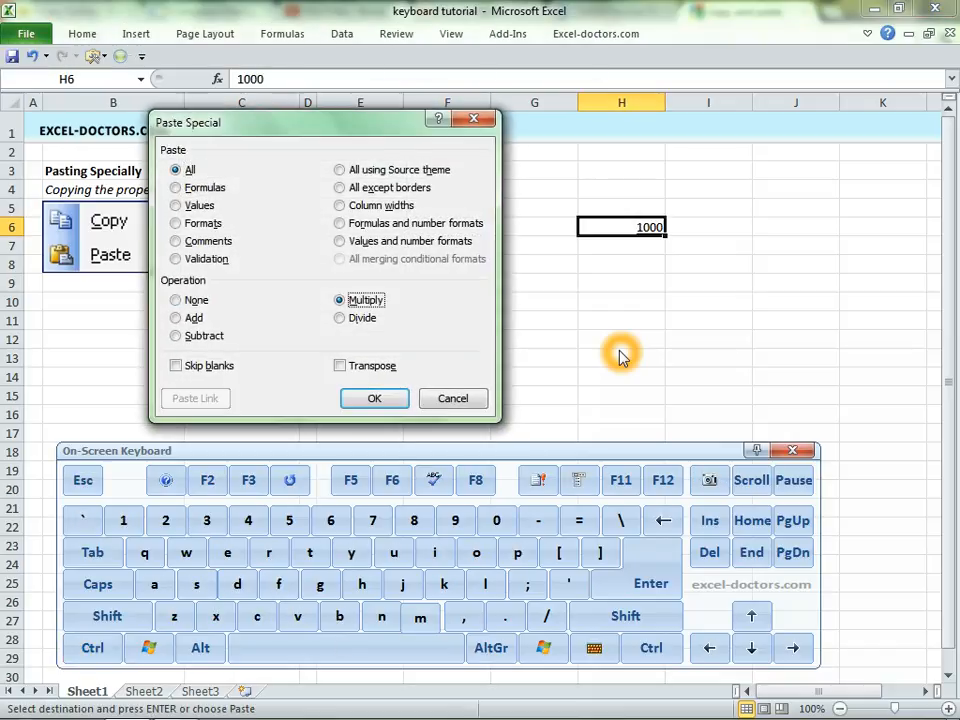
key(Return)
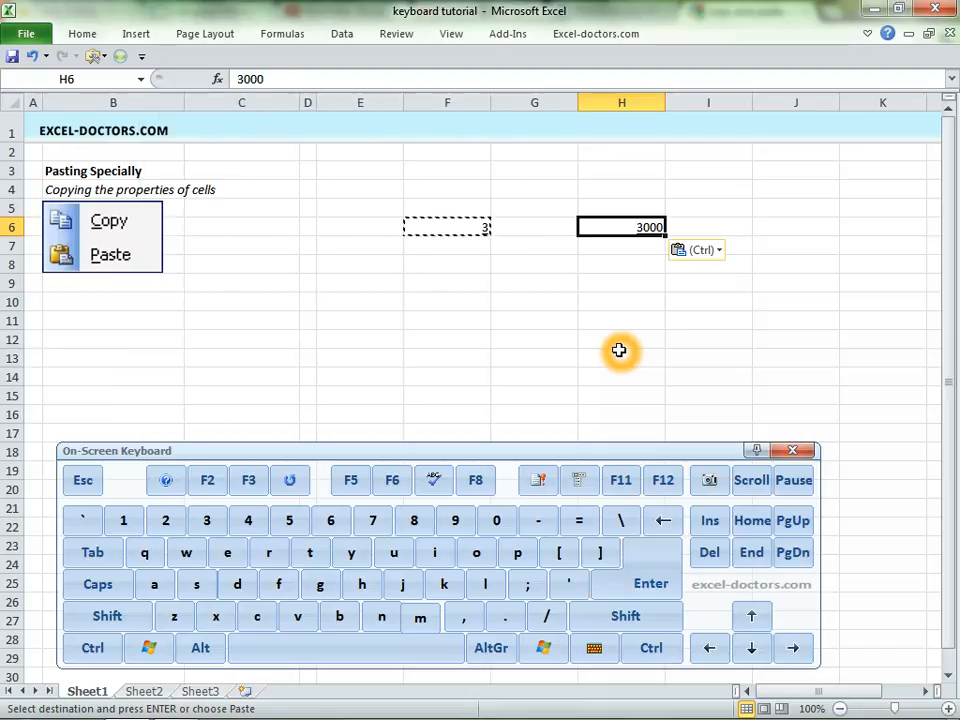
- Review Paste Special combinations for H6: Values with Multiply or Divide, and All with Add, and cancel the dialog
key(Left)
key(Left)
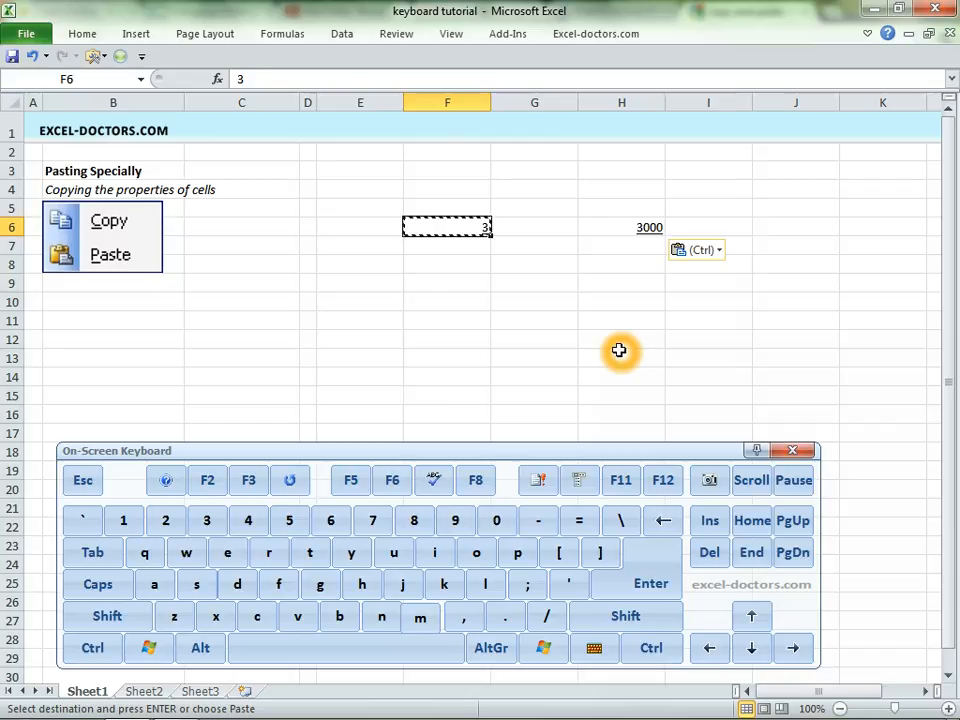
key(ctrl)
key(Right)
key(Right)
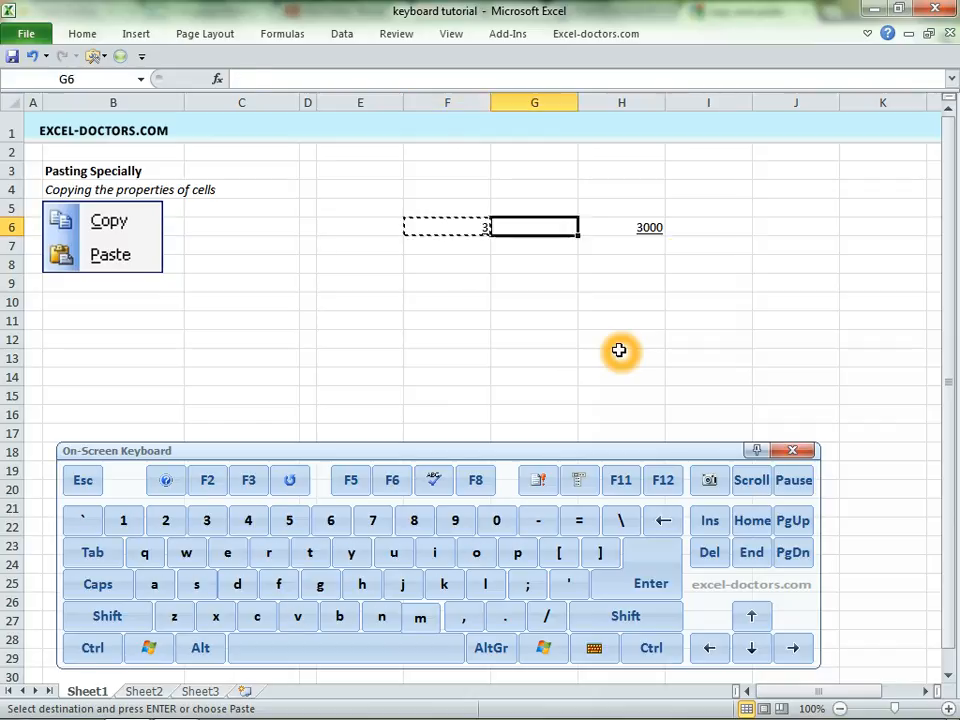
key(alt)
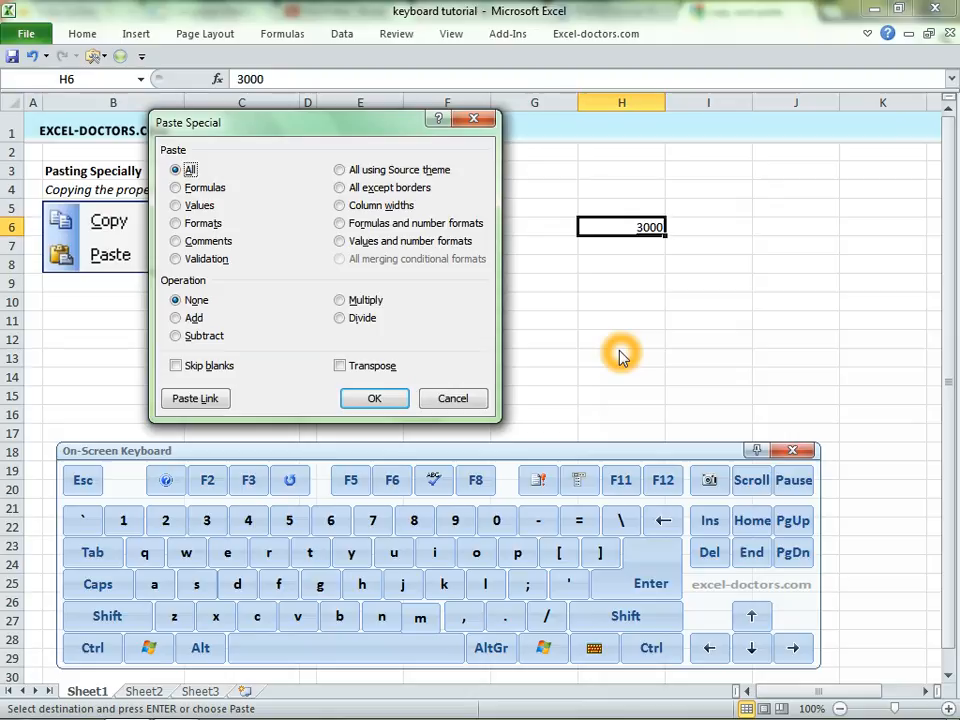
key(v)
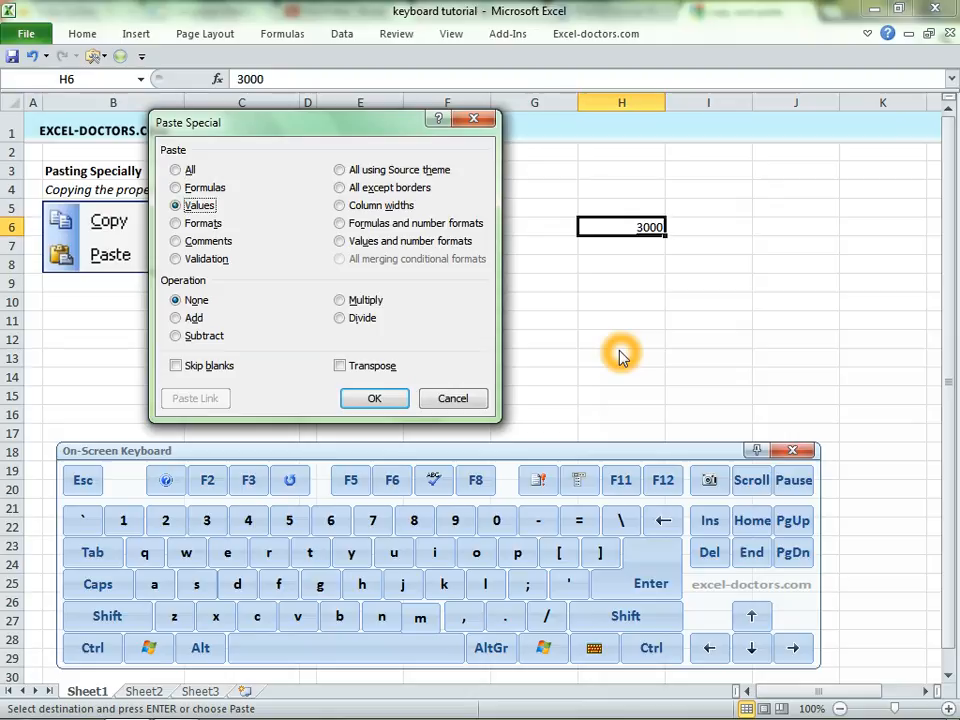
key(m)
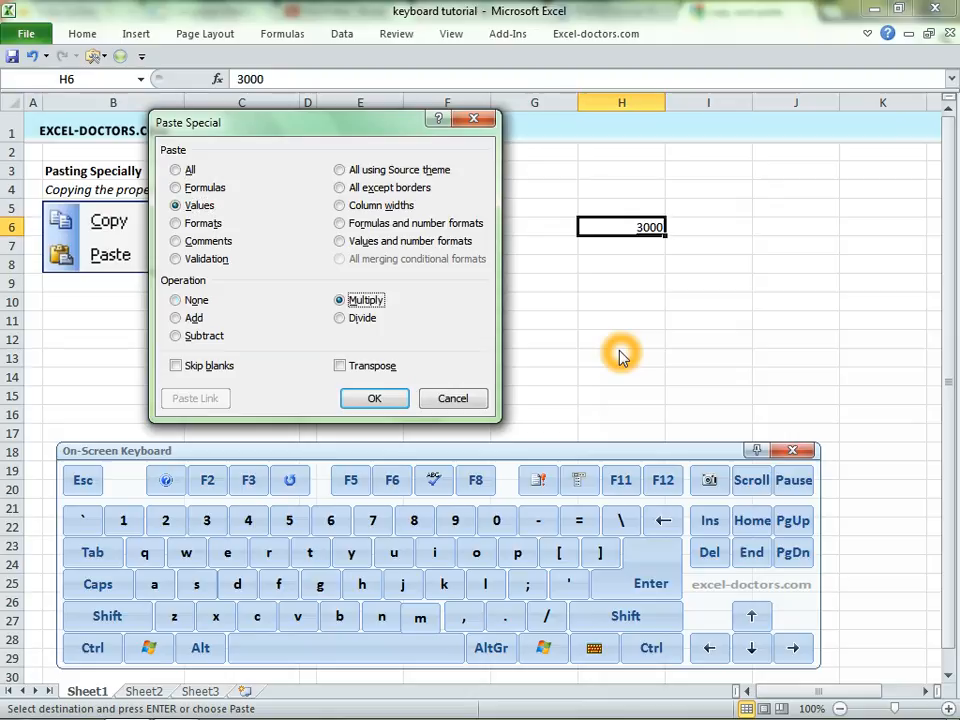
key(i)
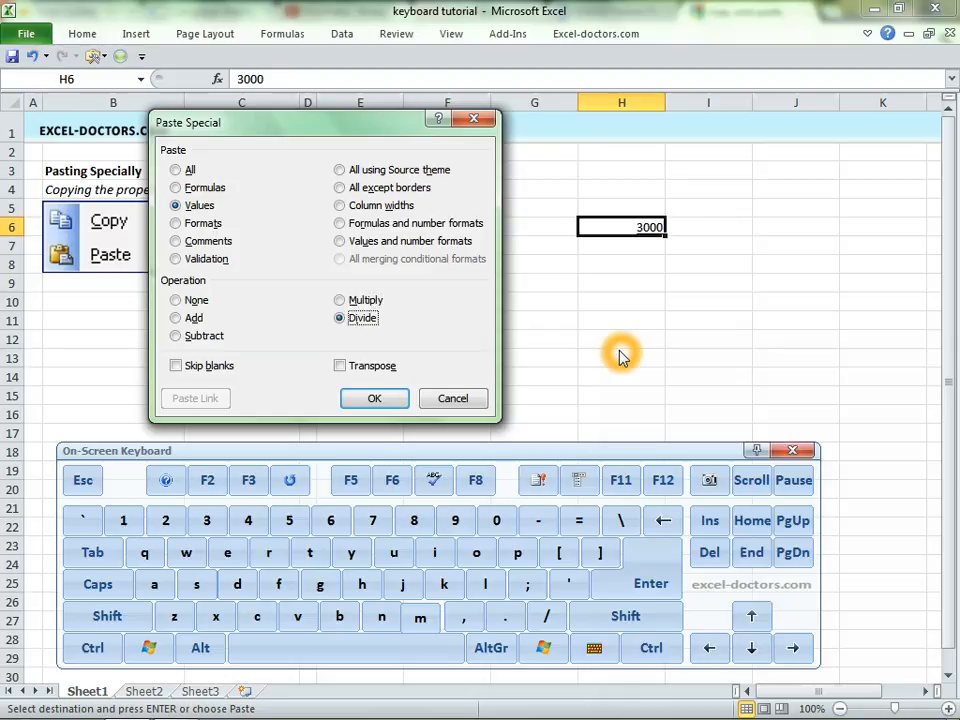
key(a)
key(d)
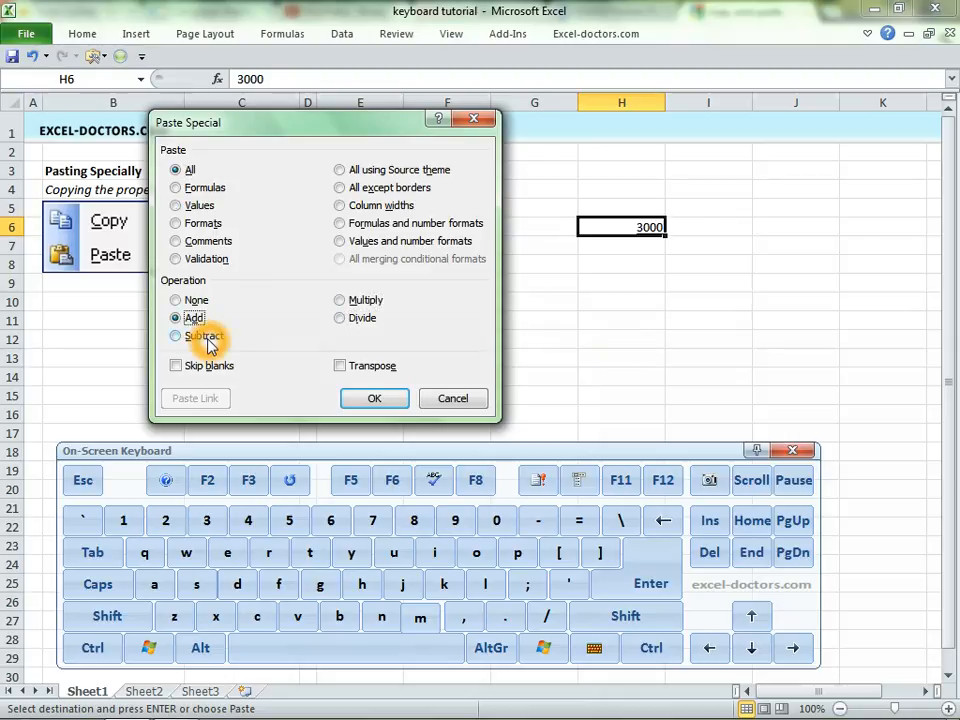
key(Escape)
- Clear the contents of the range F3:H11
click(358, 266)
drag(450, 171, 619, 315)
key(Delete)
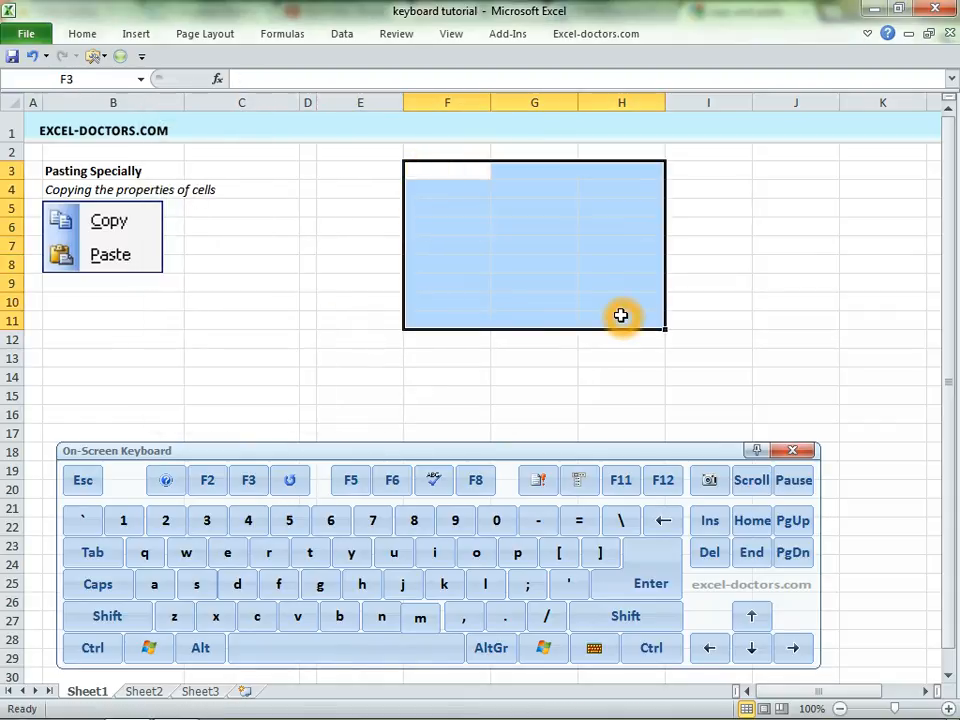
- Enter 1 in E5 and 2 in E6, and fill the number series down through E14
key(Left)
key(Down)
key(Down)
text(1)
key(Return)
text(2)
key(Return)
click(403, 207)
drag(396, 207, 394, 382)
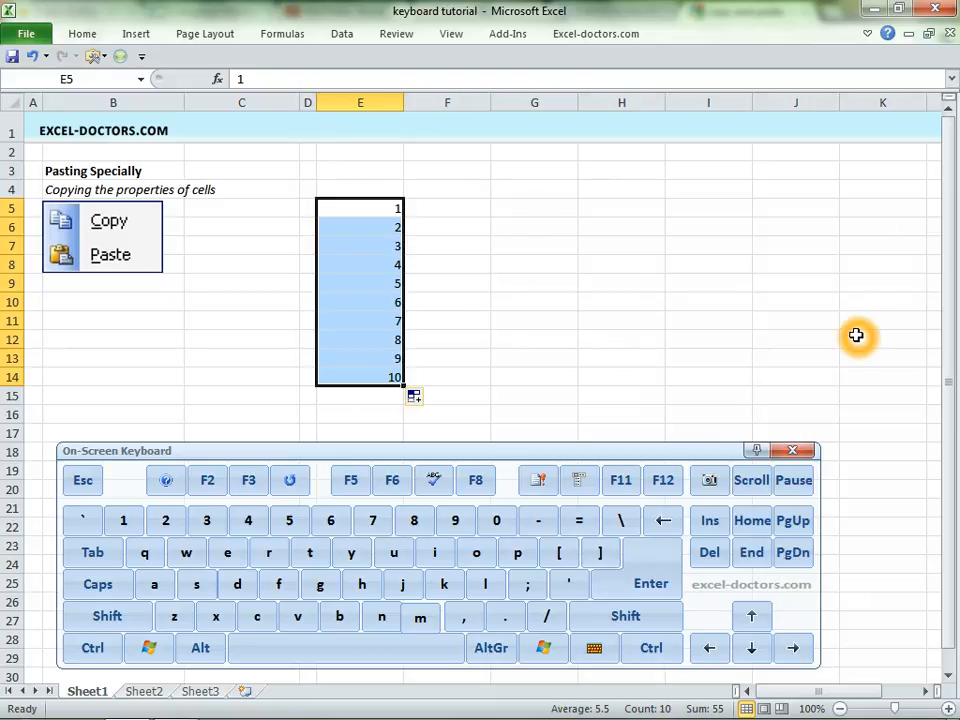
key(ctrl)
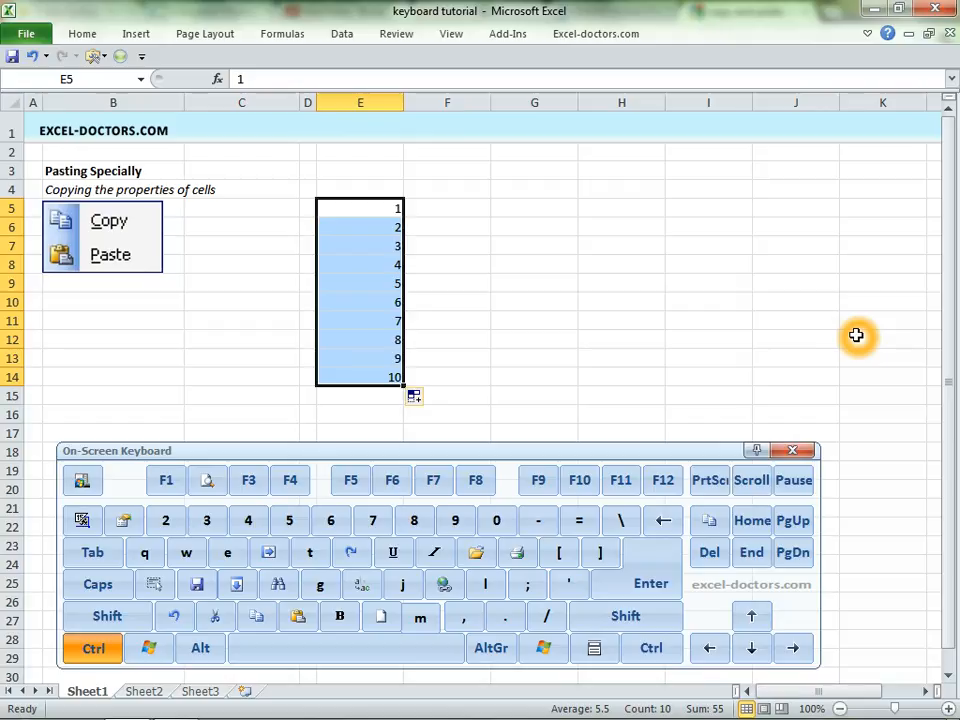
- Copy the number series in E5:E14 and paste it as a row starting at E3 through Paste Special with Transpose
key(ctrl+c)
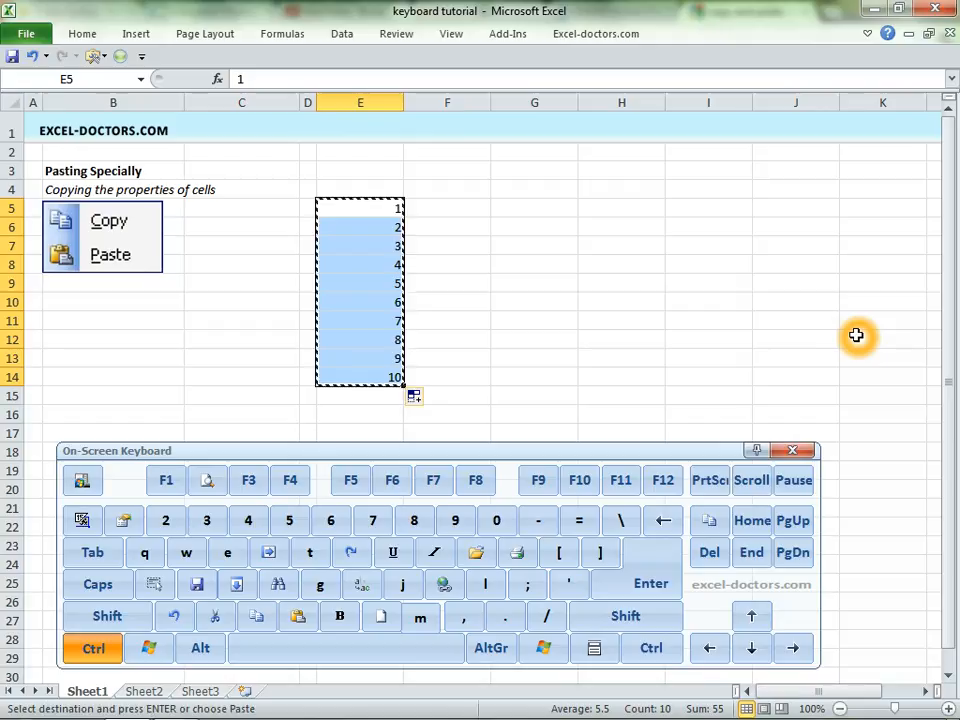
key(Right)
key(Down)
key(Down)
key(Up)
key(Up)
key(Up)
key(Left)
key(Up)
key(Left)
key(Right)
key(Up)
key(Down)
key(alt)
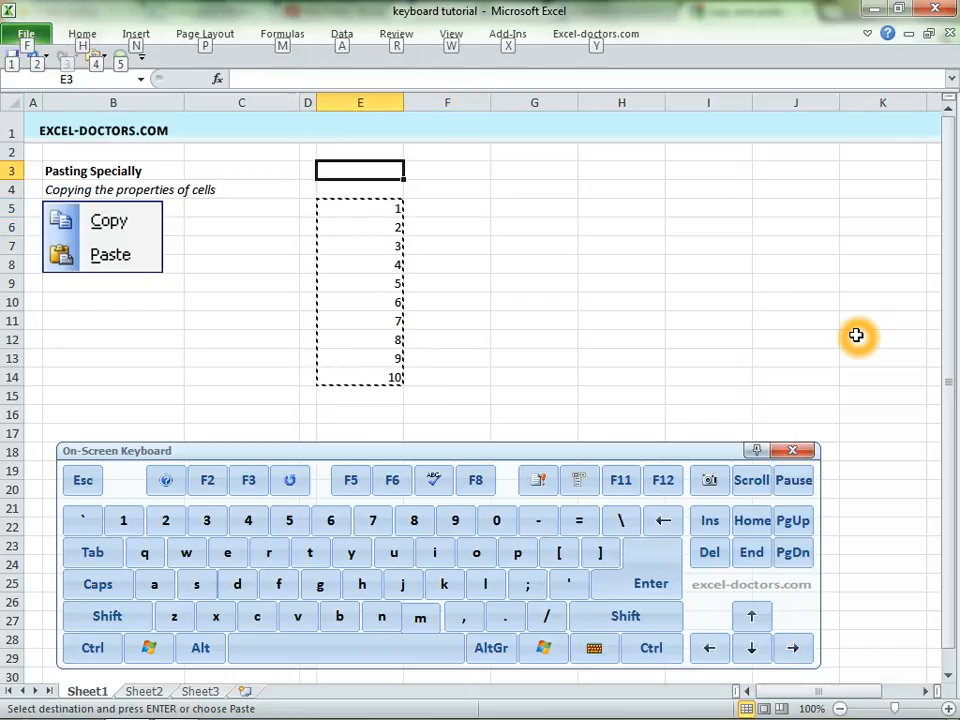
key(e)
key(s)
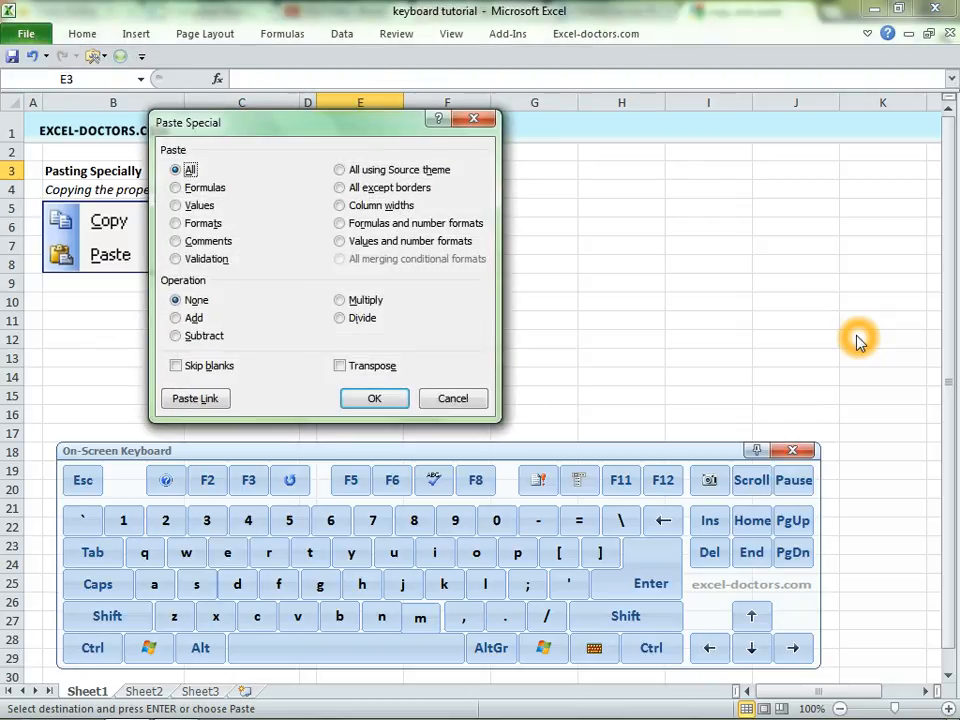
key(alt+e)
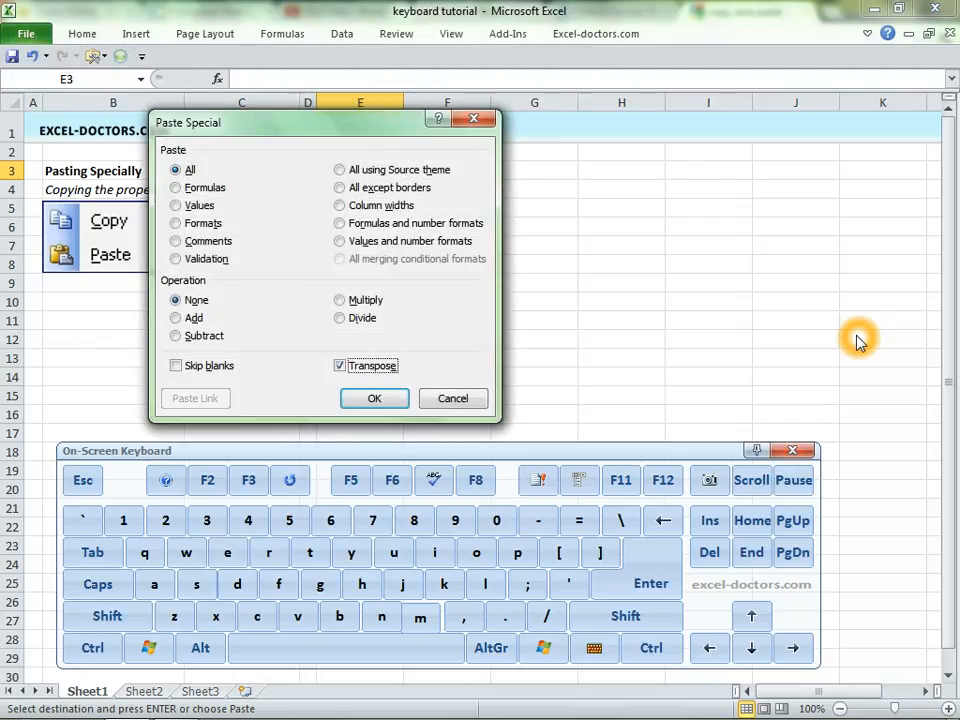
key(Return)
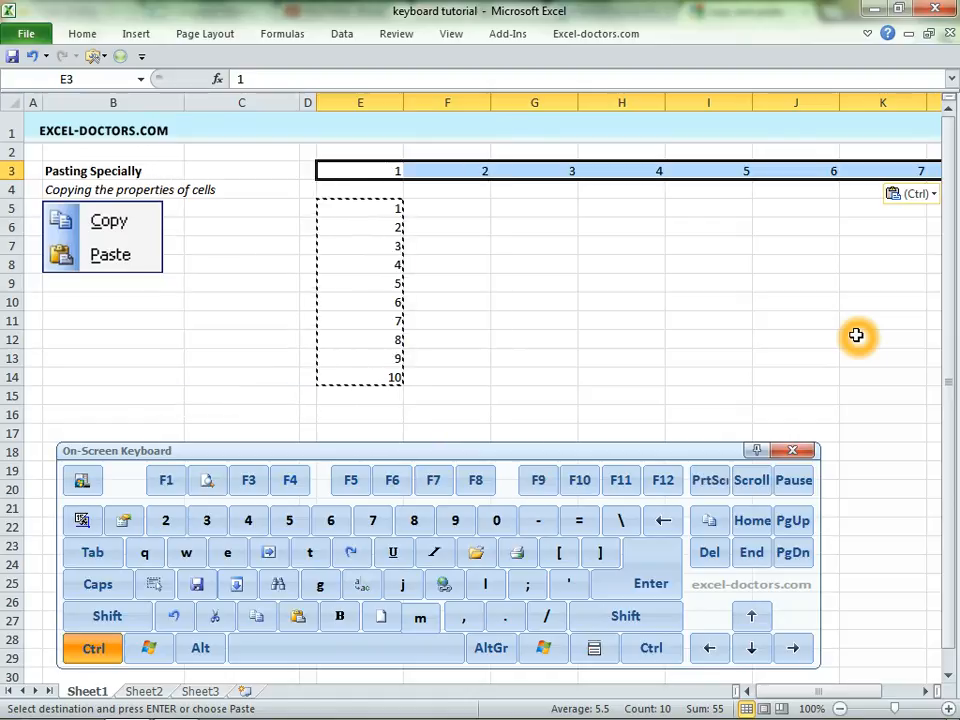
- Copy the row of numbers starting at E3 and paste it as a column starting at G5 through Paste Special with Transpose
key(ctrl+c)
key(Right)
key(Down)
key(Down)
key(Right)
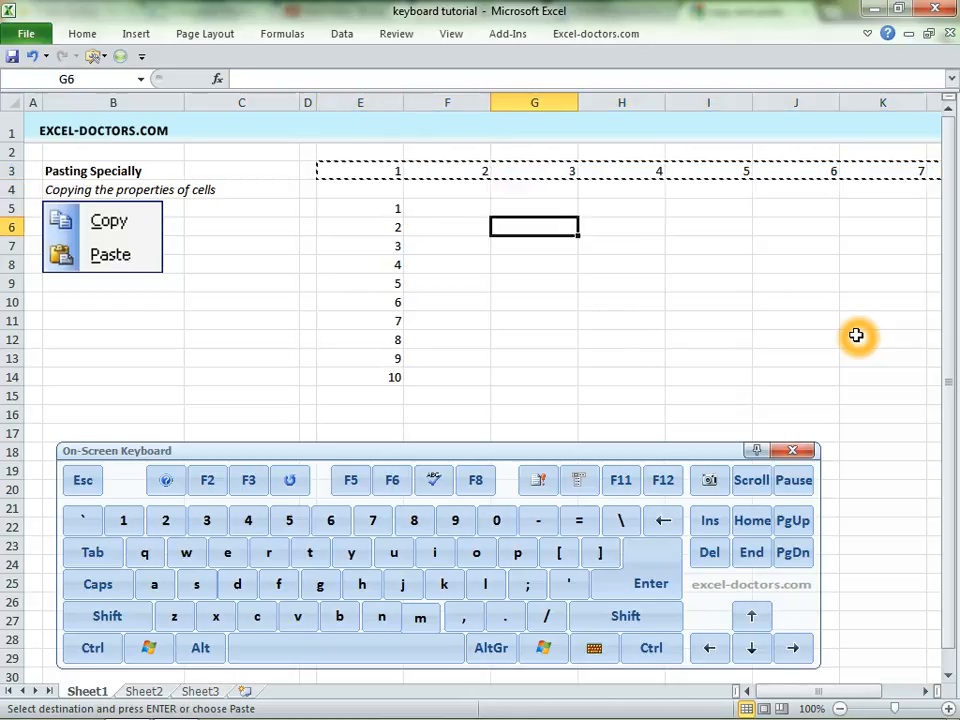
key(alt)
key(e)
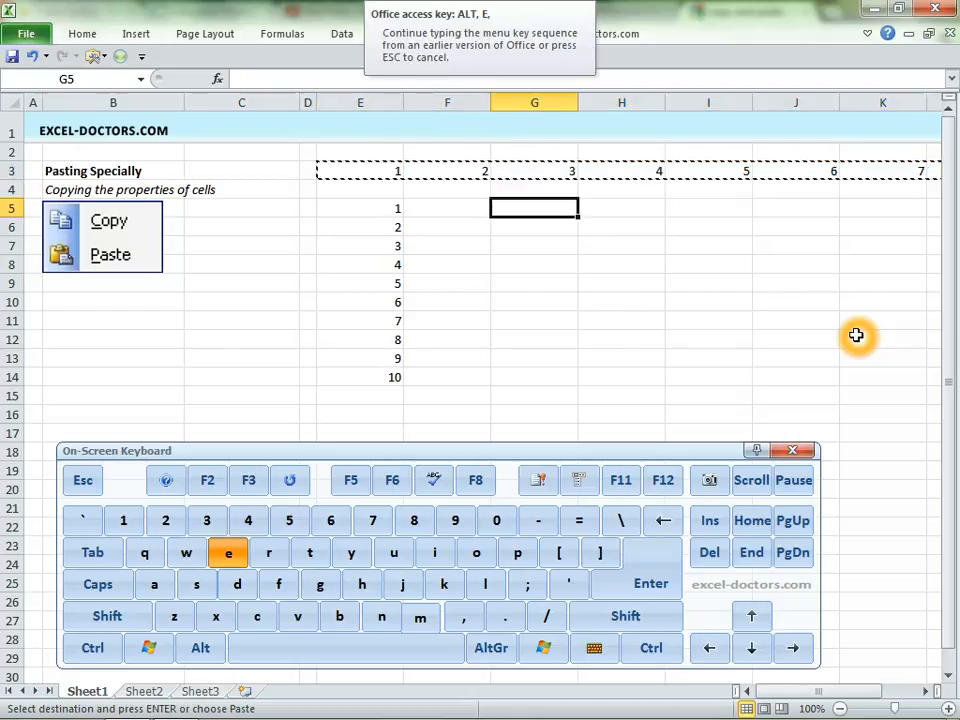
key(s)
key(e)
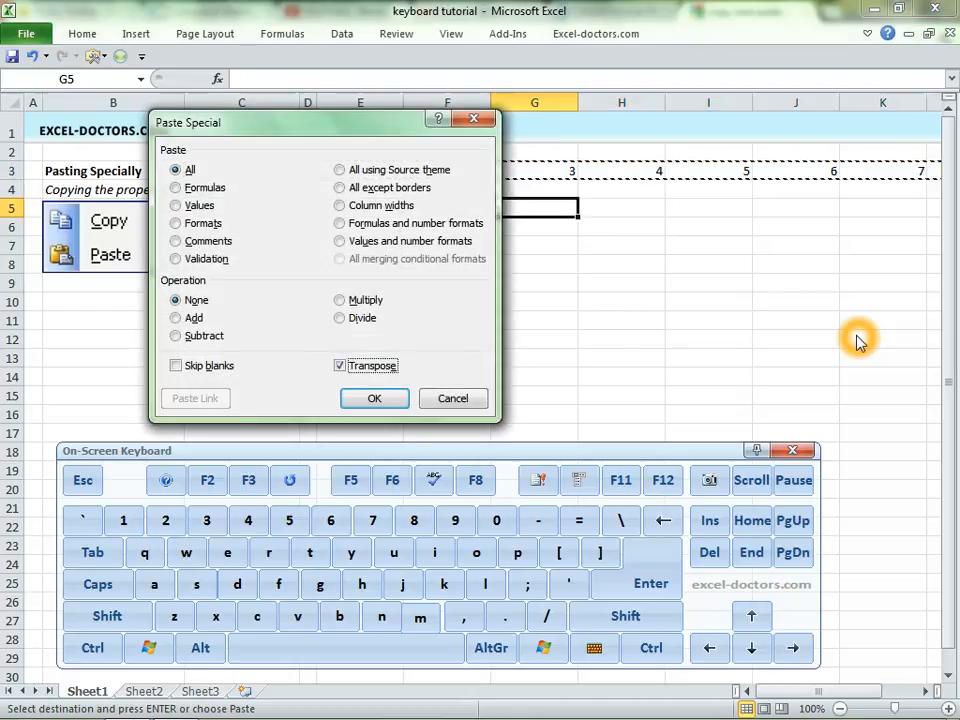
key(Return)
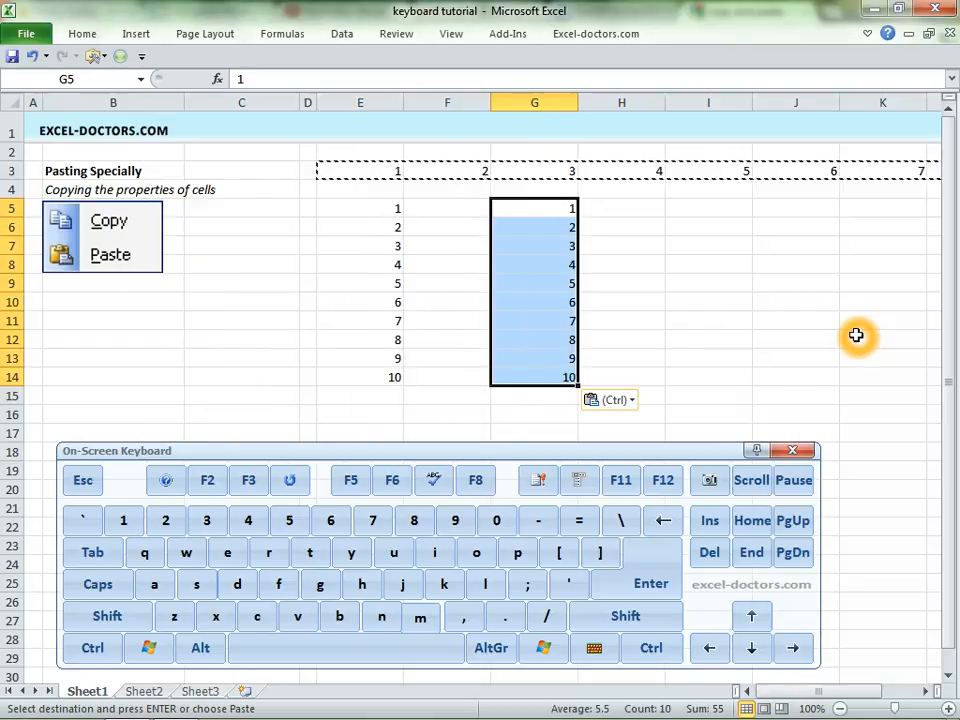